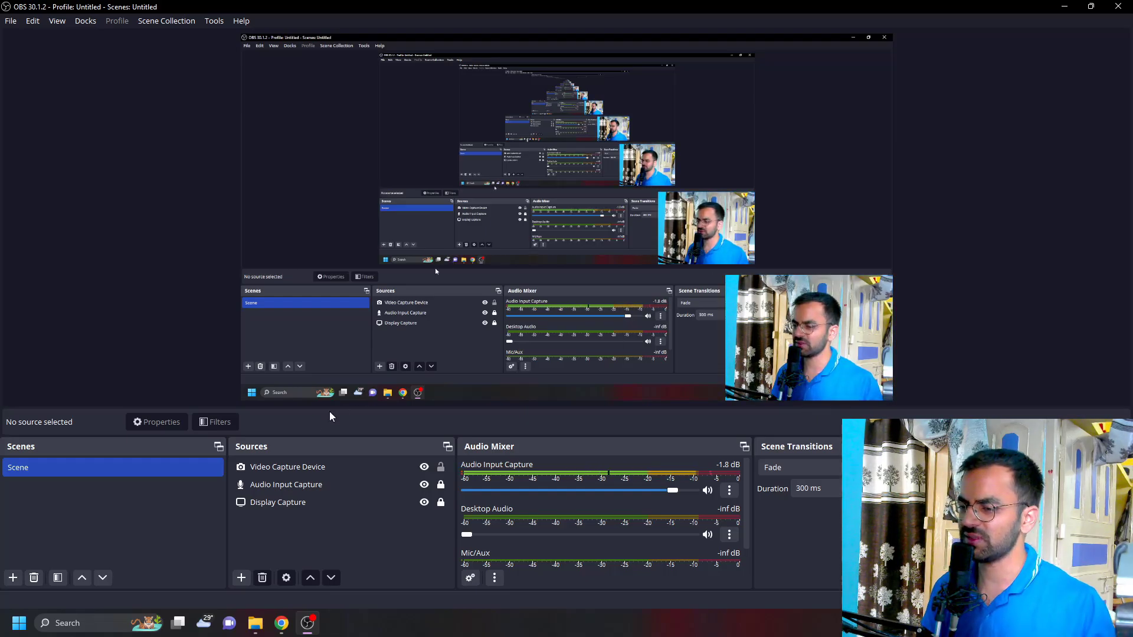
Select the Video Capture Device, Audio Input Capture and Display Capture sources, then the webcam preview
left_click(272, 469)
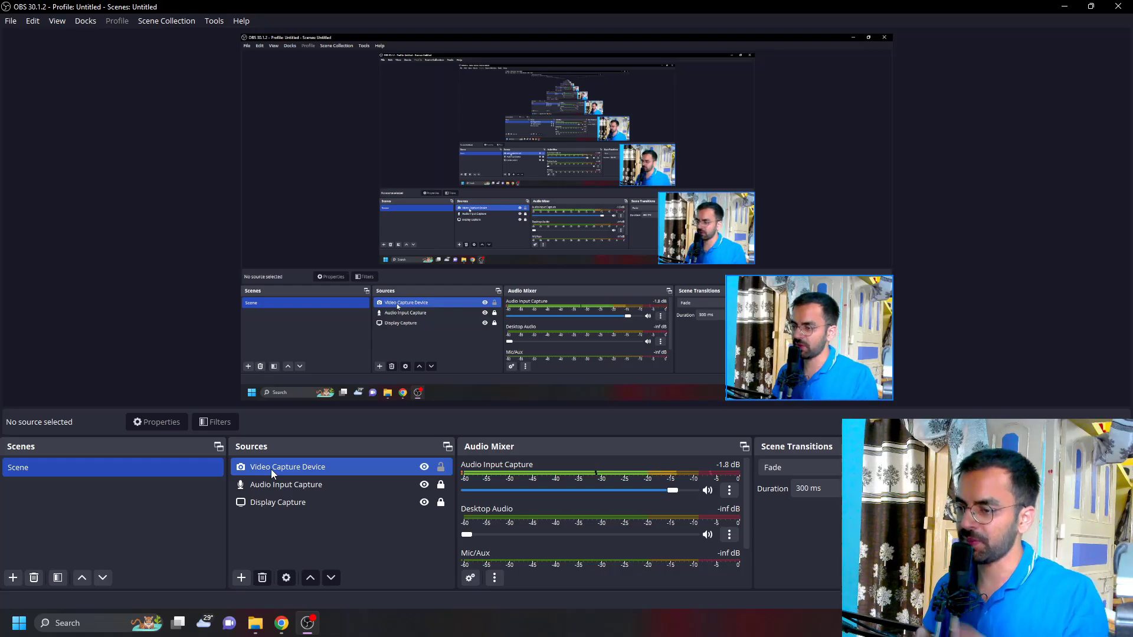
left_click(318, 485)
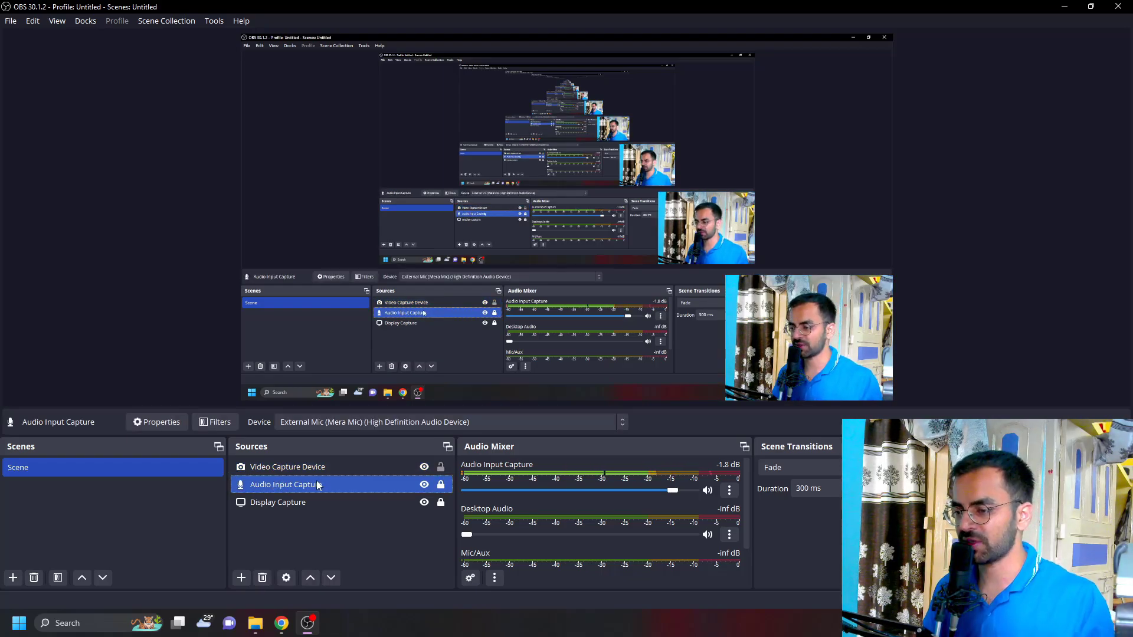
left_click(308, 502)
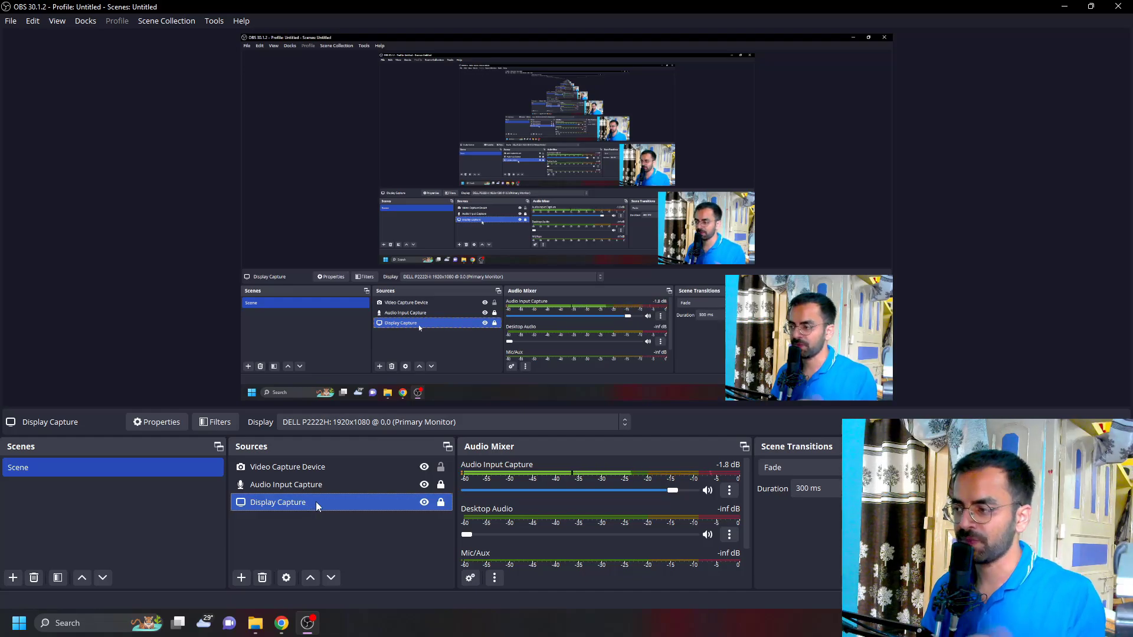
left_click(842, 301)
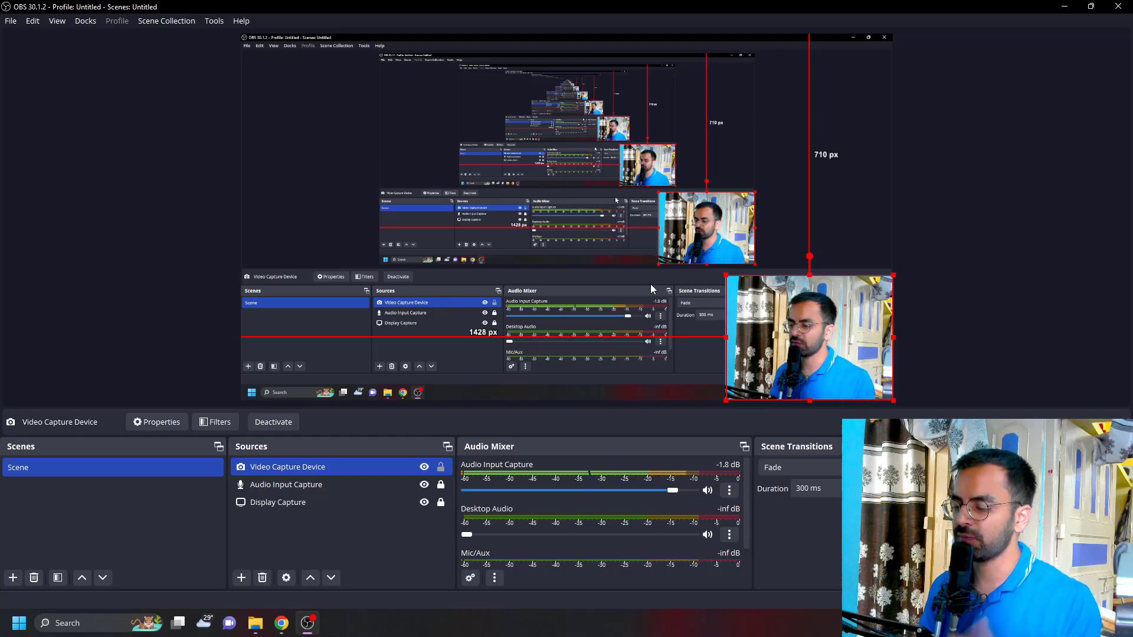
Bring up File Explorer on Downloads\OBS showing Circle.png and circle-frame.png
left_click(255, 623)
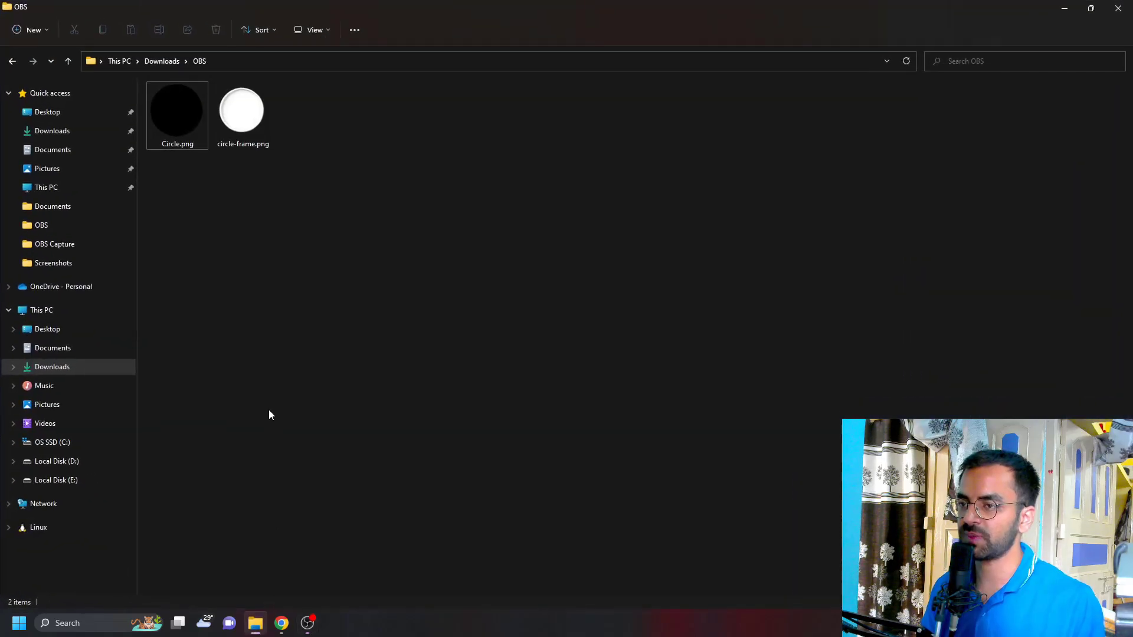
left_click_drag(185, 217, 259, 130)
left_click(330, 182)
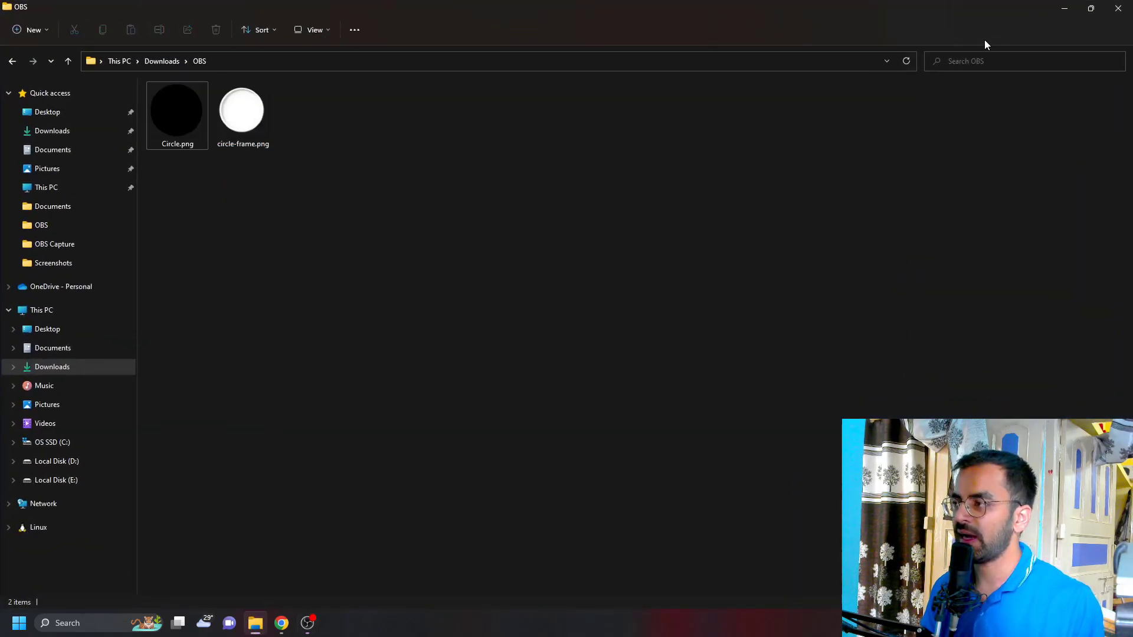
Add an Image Mask/Blend filter to the Video Capture Device source, below Color Correction
left_click(1075, 9)
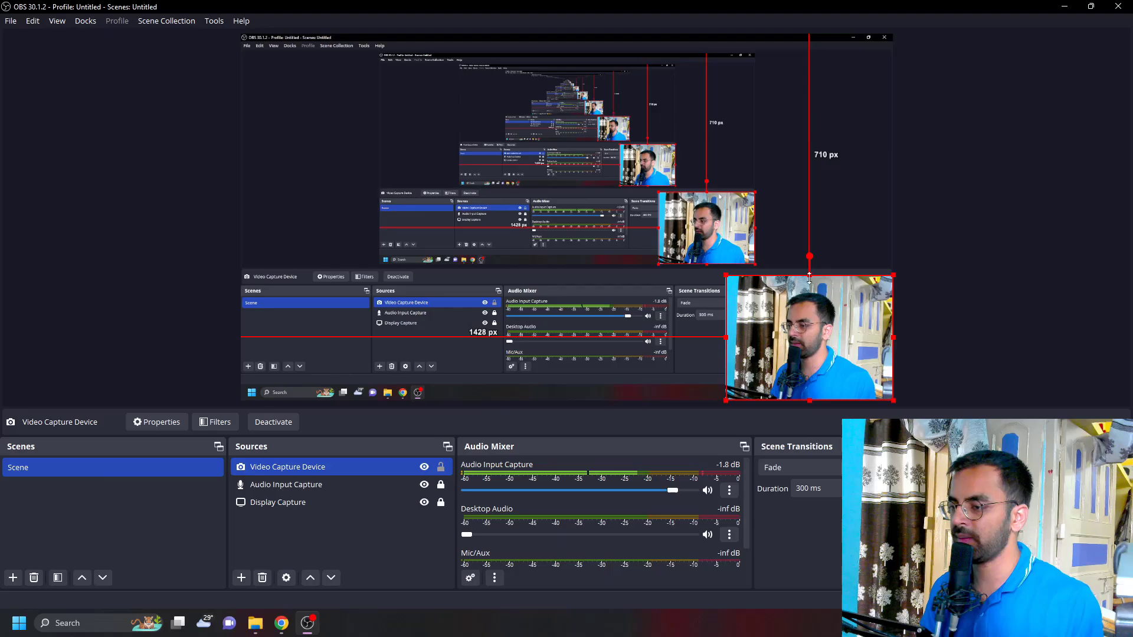
left_click(267, 470)
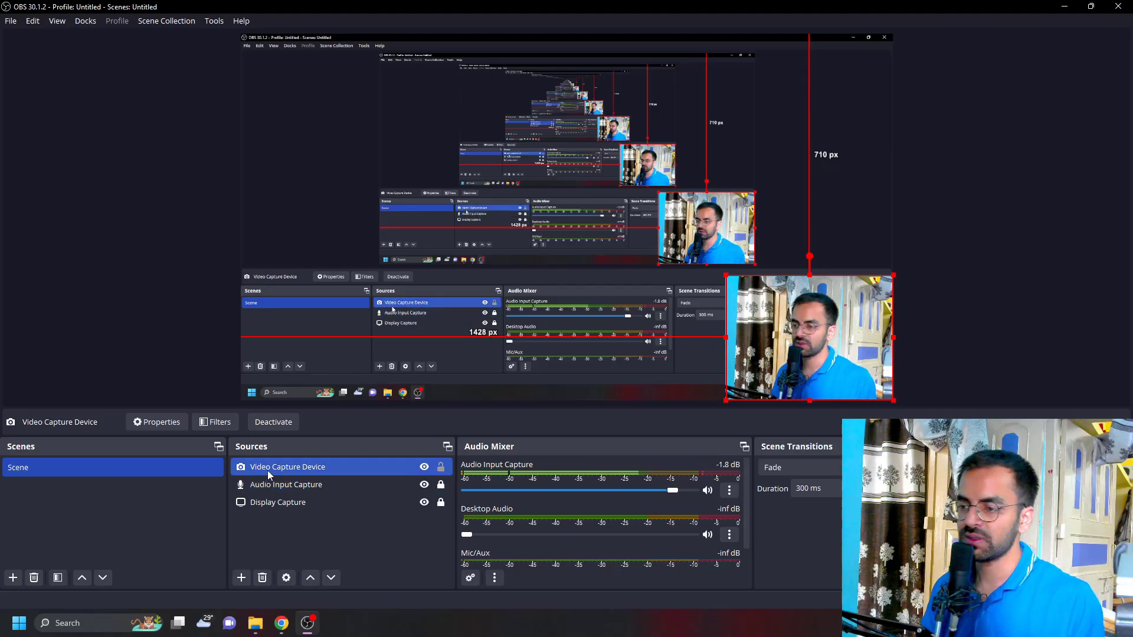
left_click(212, 422)
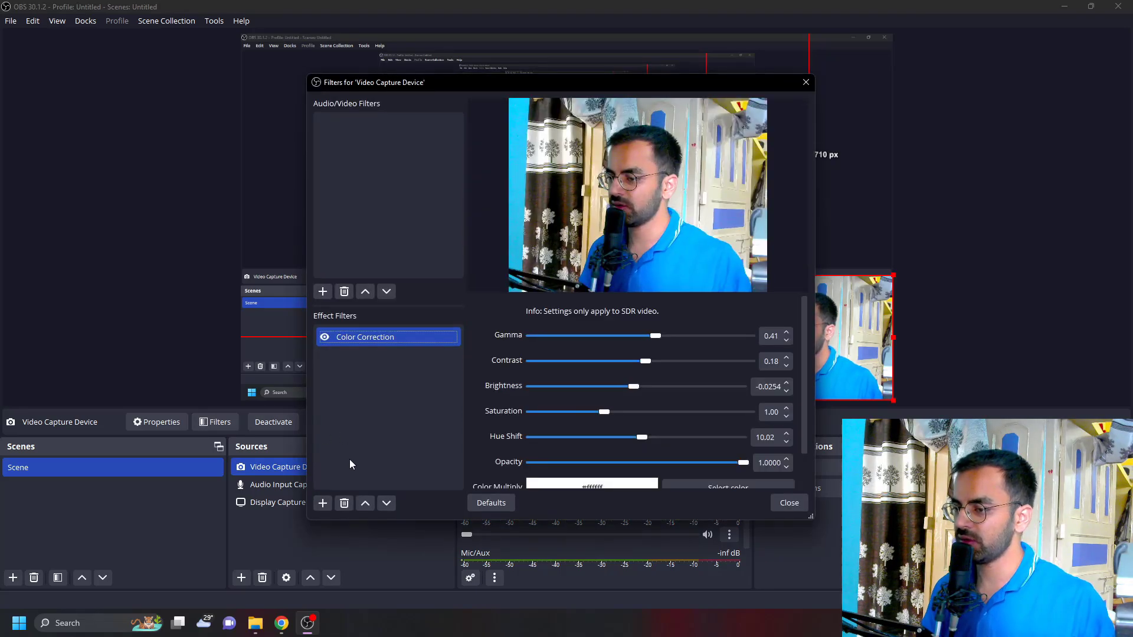
left_click(323, 503)
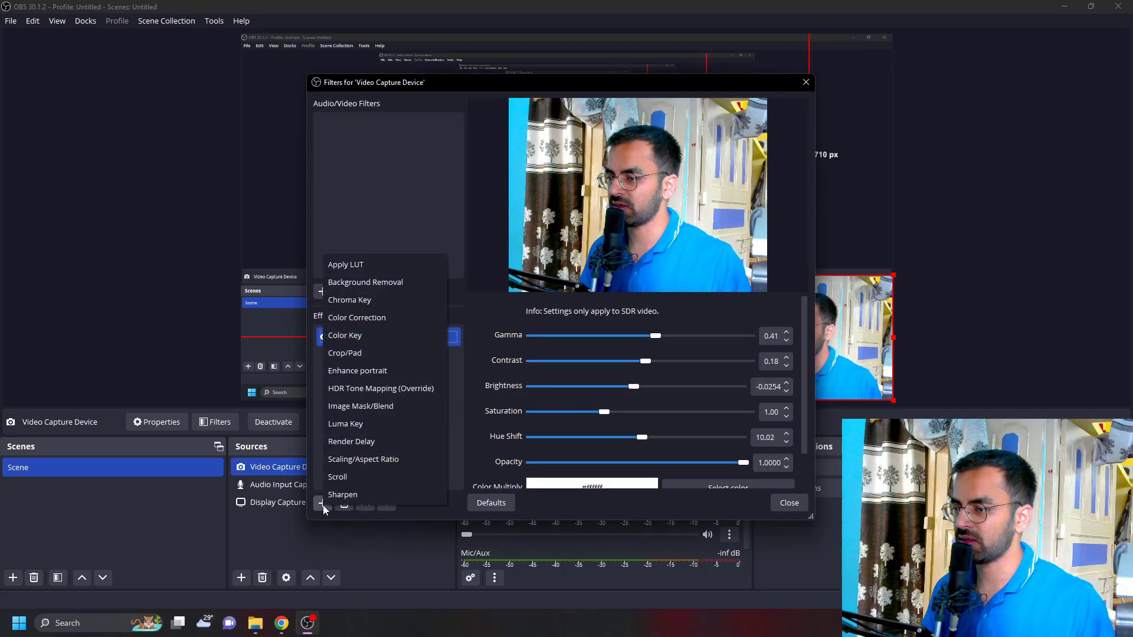
left_click(362, 407)
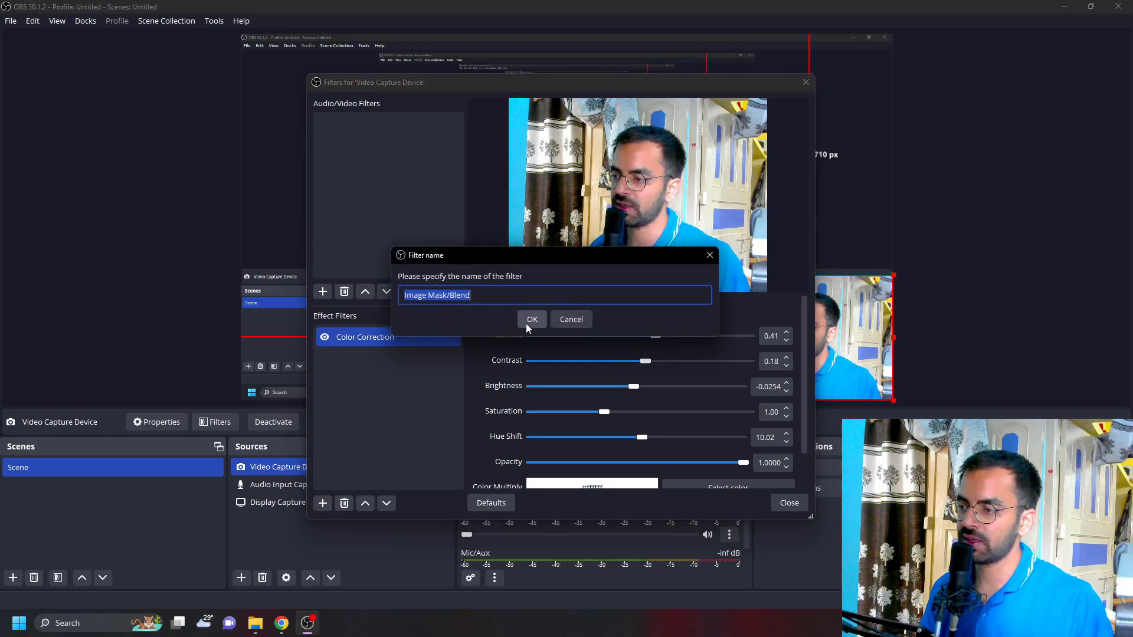
left_click(529, 322)
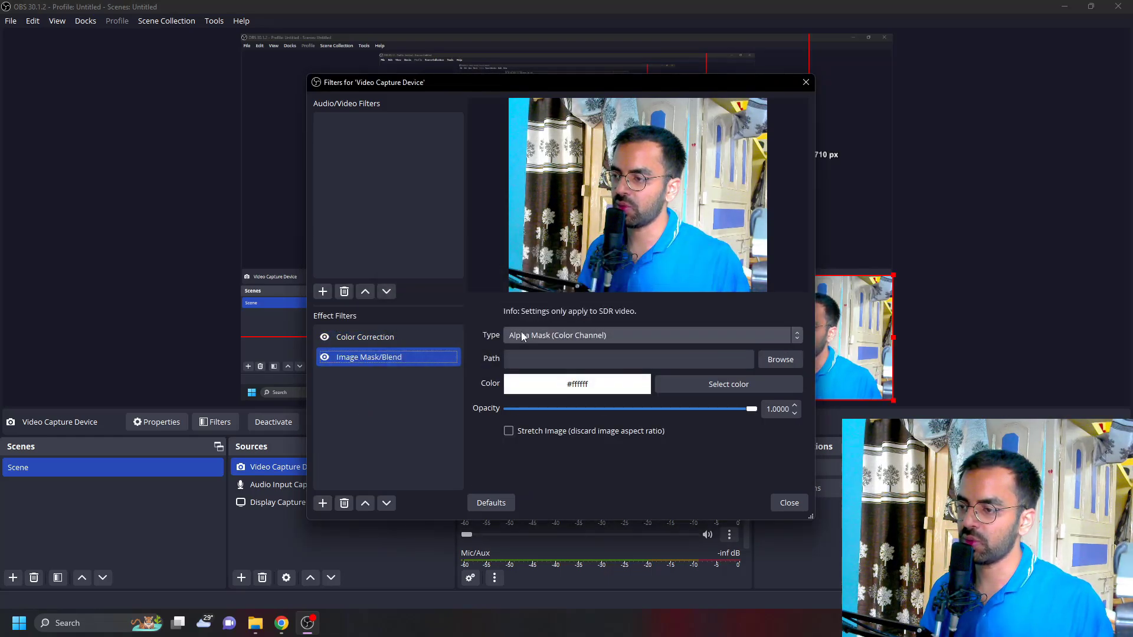
Set the mask image to Downloads\OBS\Circle.png with type Alpha Mask (Alpha Channel), then close Filters
left_click(782, 359)
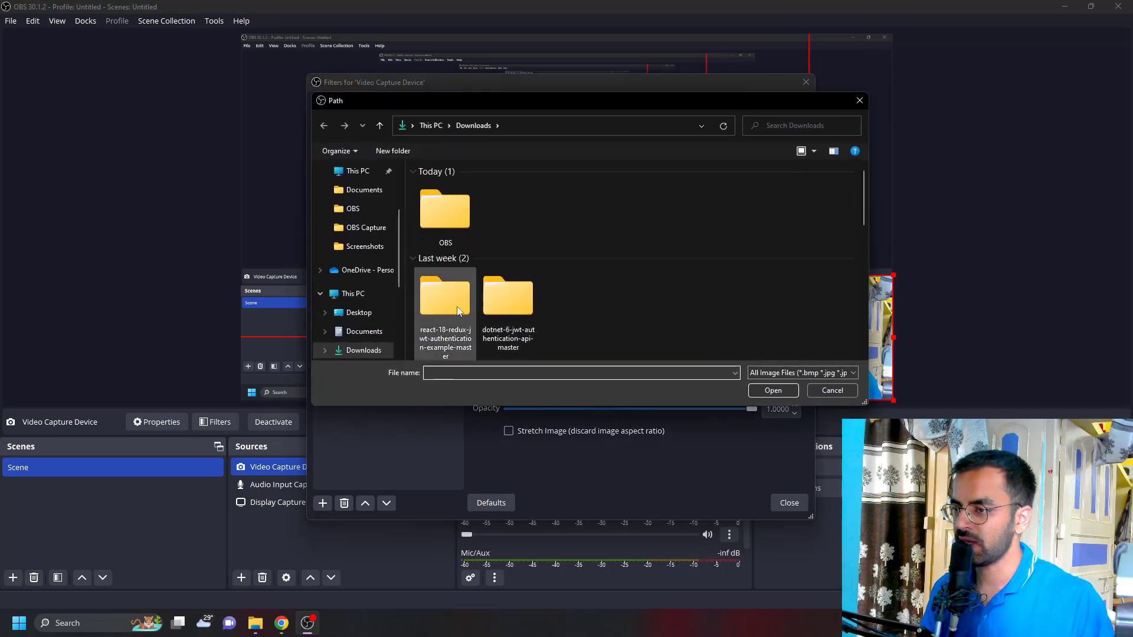
double_click(458, 227)
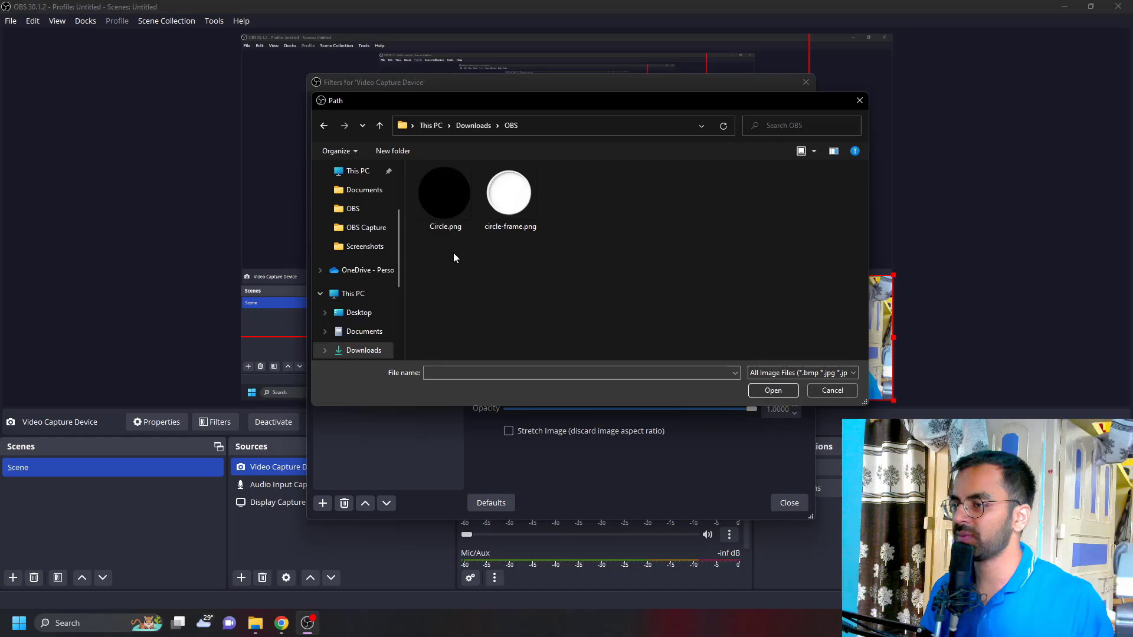
double_click(444, 201)
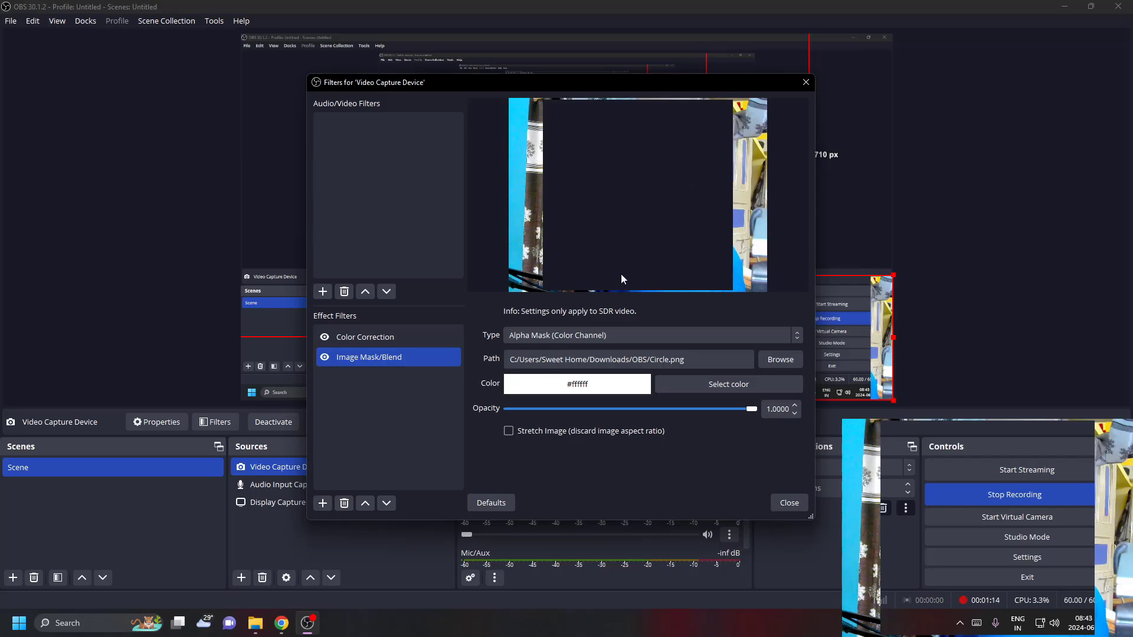
left_click(583, 337)
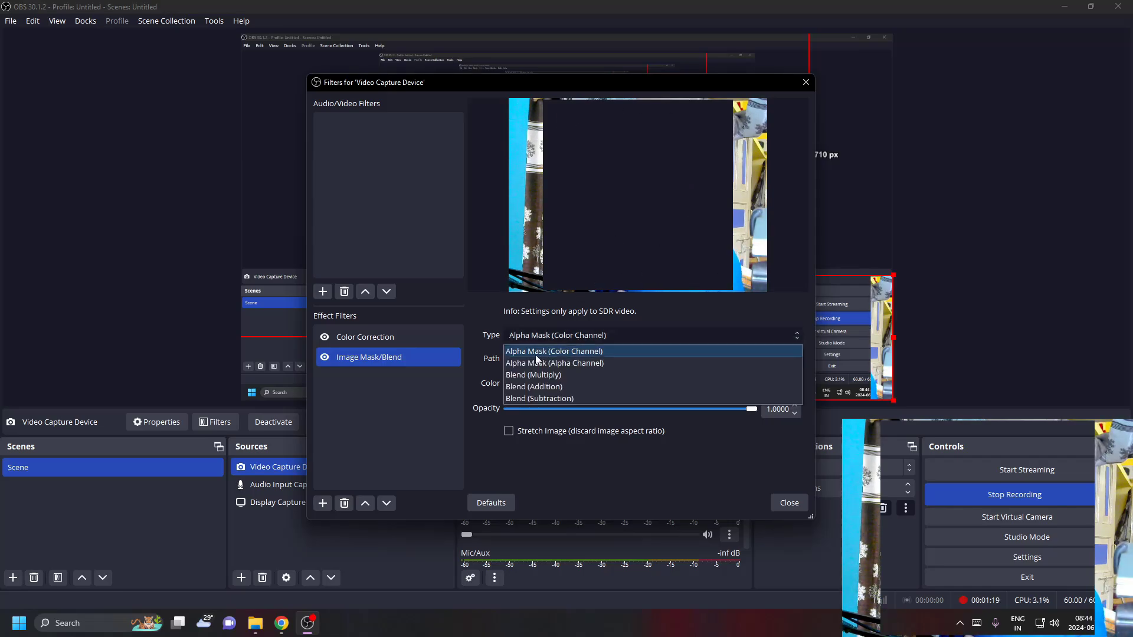
left_click(498, 359)
left_click(537, 336)
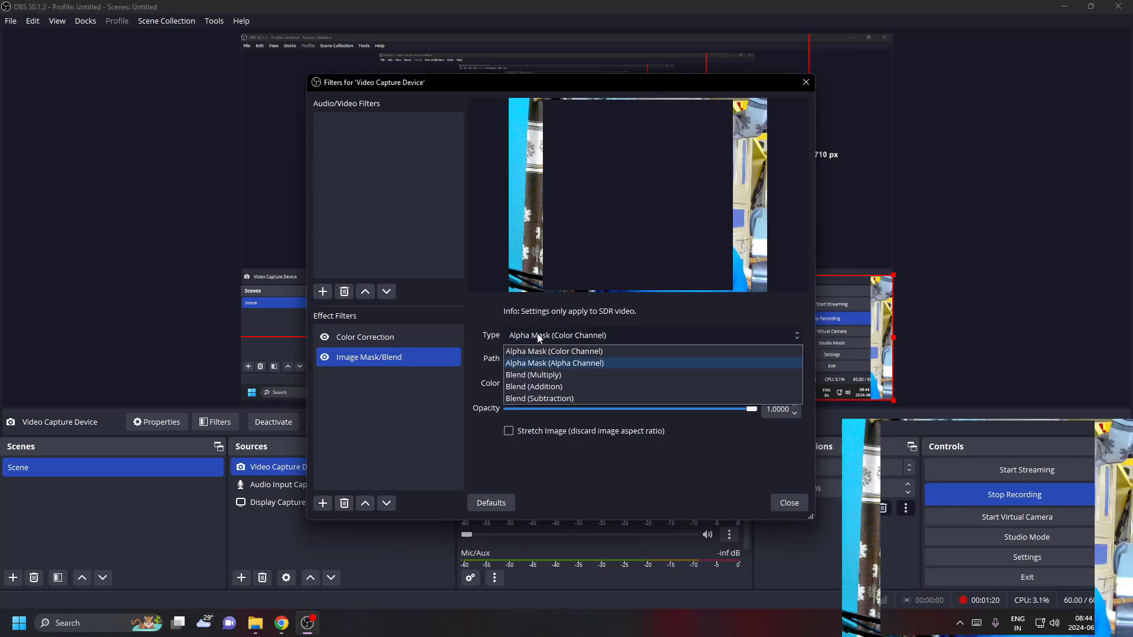
left_click(555, 363)
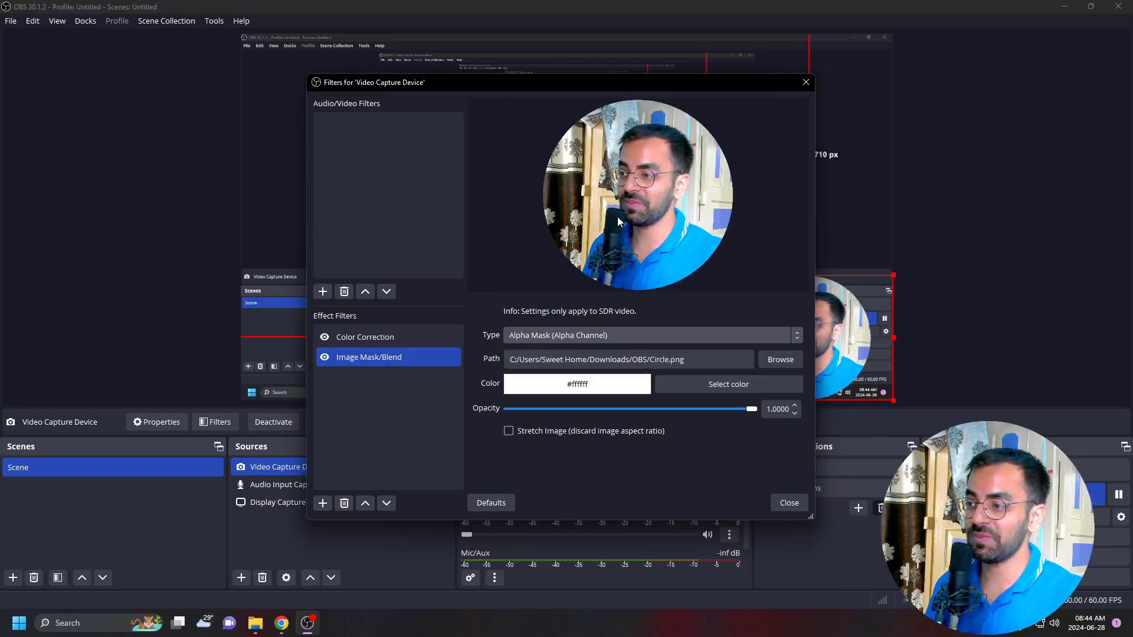
left_click(788, 502)
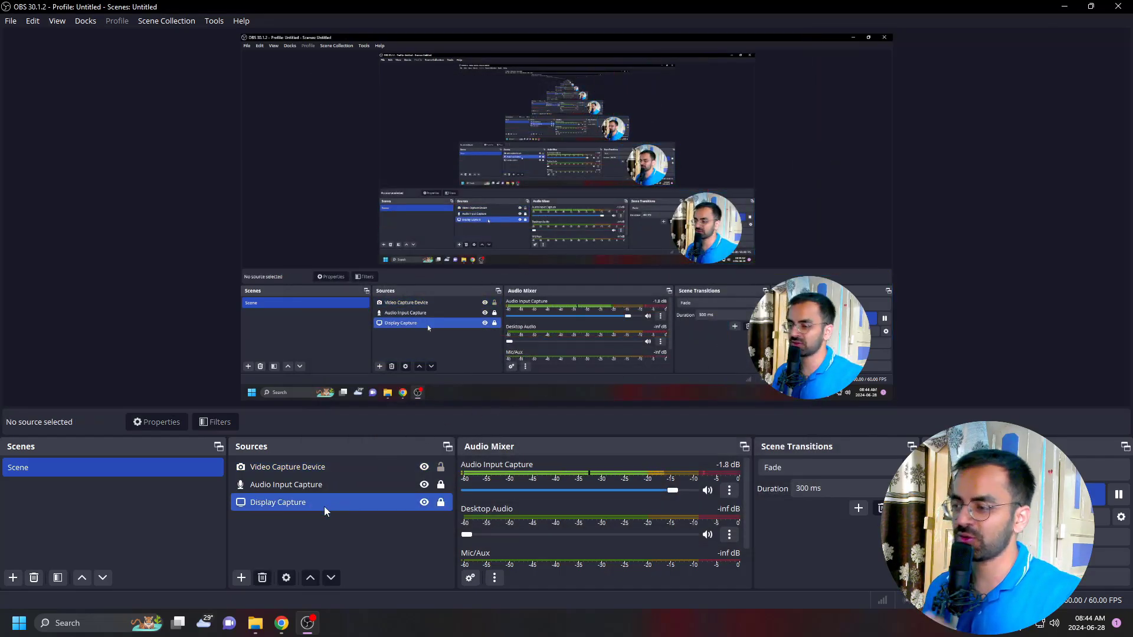
Select circle-frame.png in File Explorer's OBS folder
left_click(237, 579)
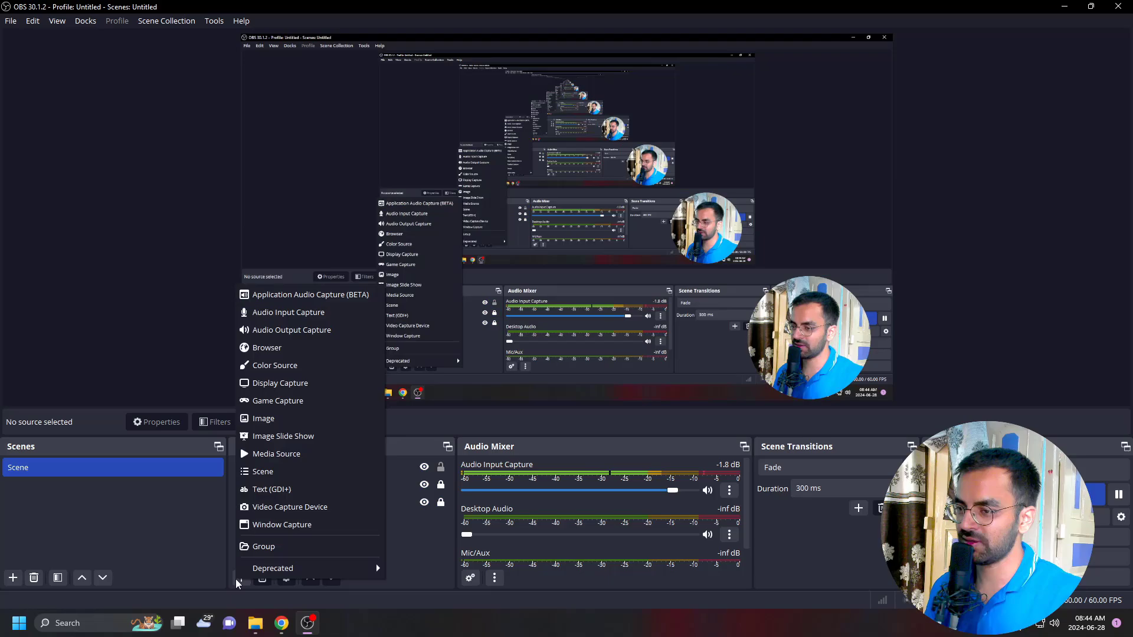
left_click(252, 626)
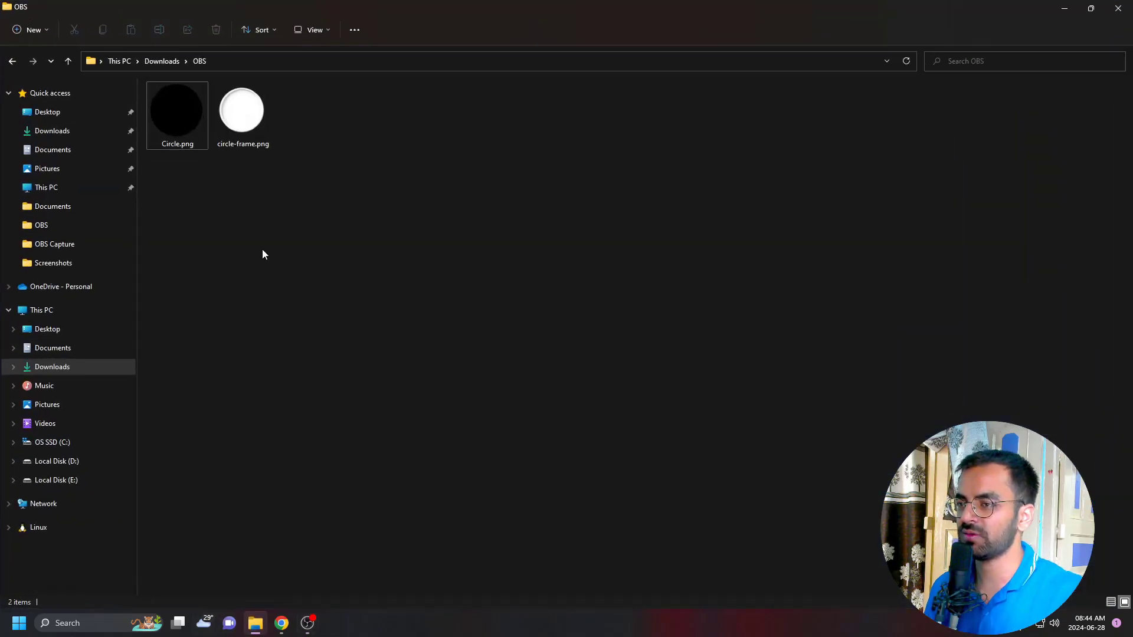
left_click(238, 133)
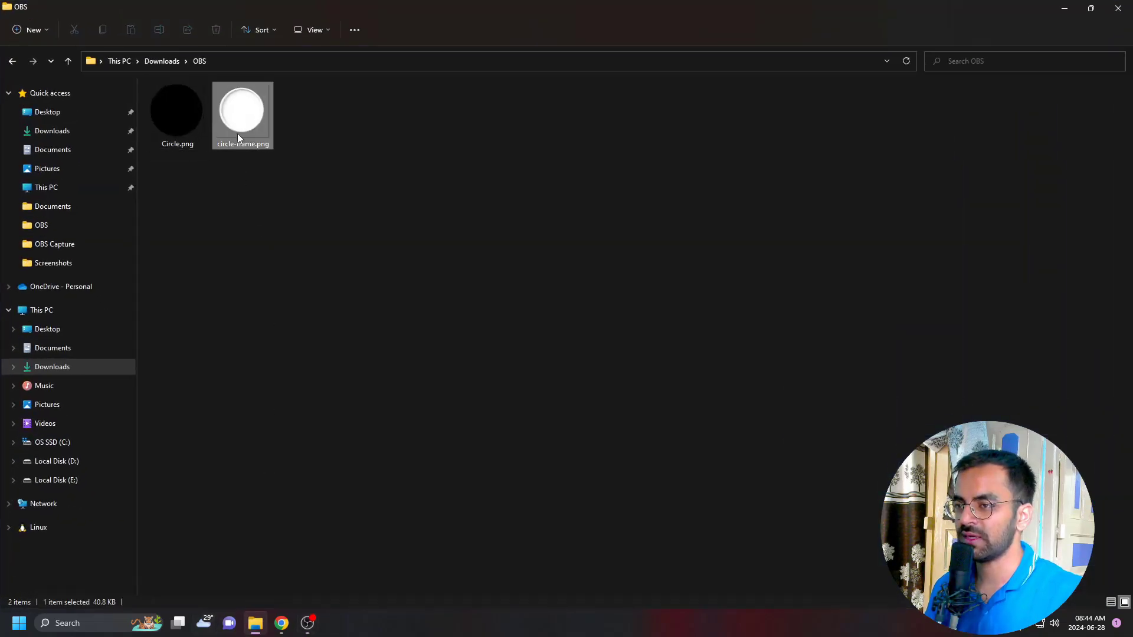
Add a new Image source that loads circle-frame.png from the OBS folder
left_click(1052, 7)
left_click(241, 577)
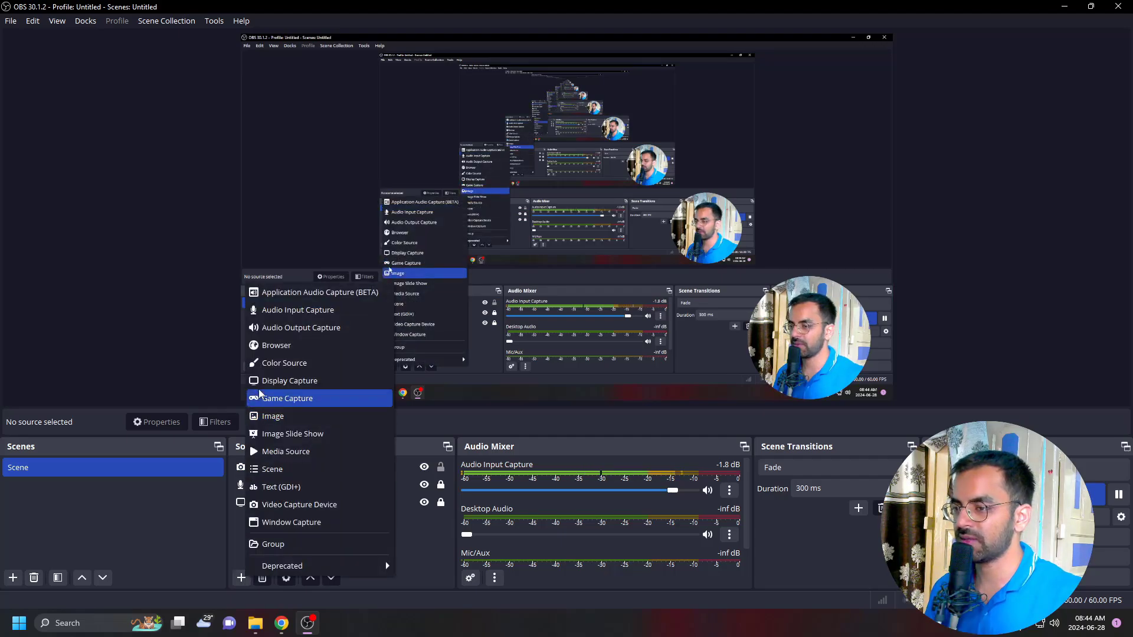
left_click(270, 417)
left_click(597, 381)
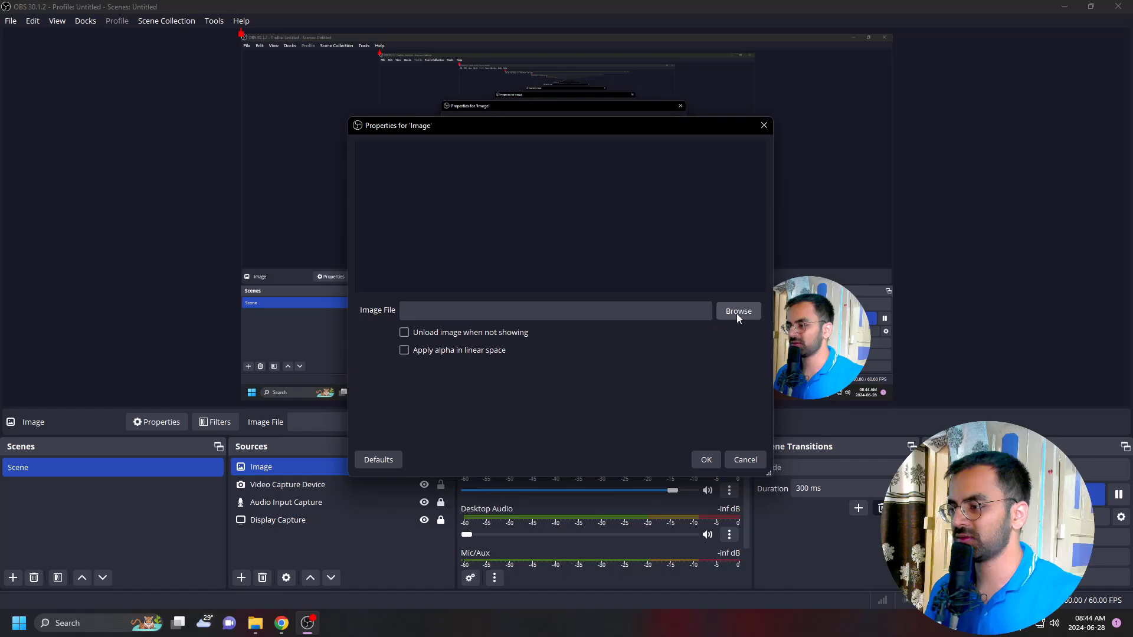
left_click(737, 311)
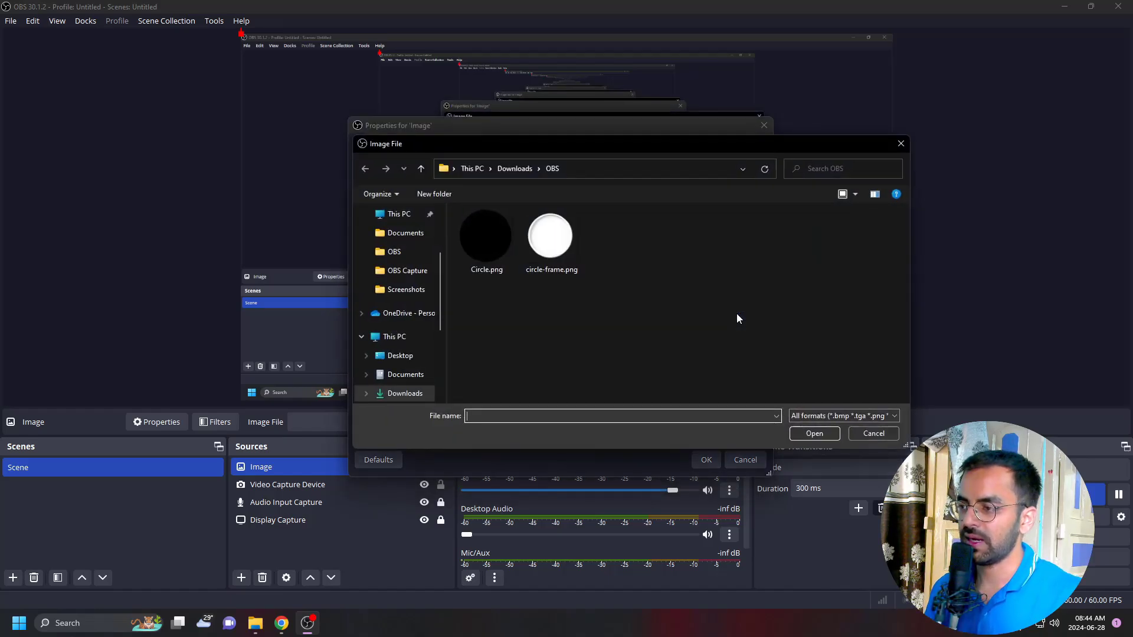
double_click(564, 251)
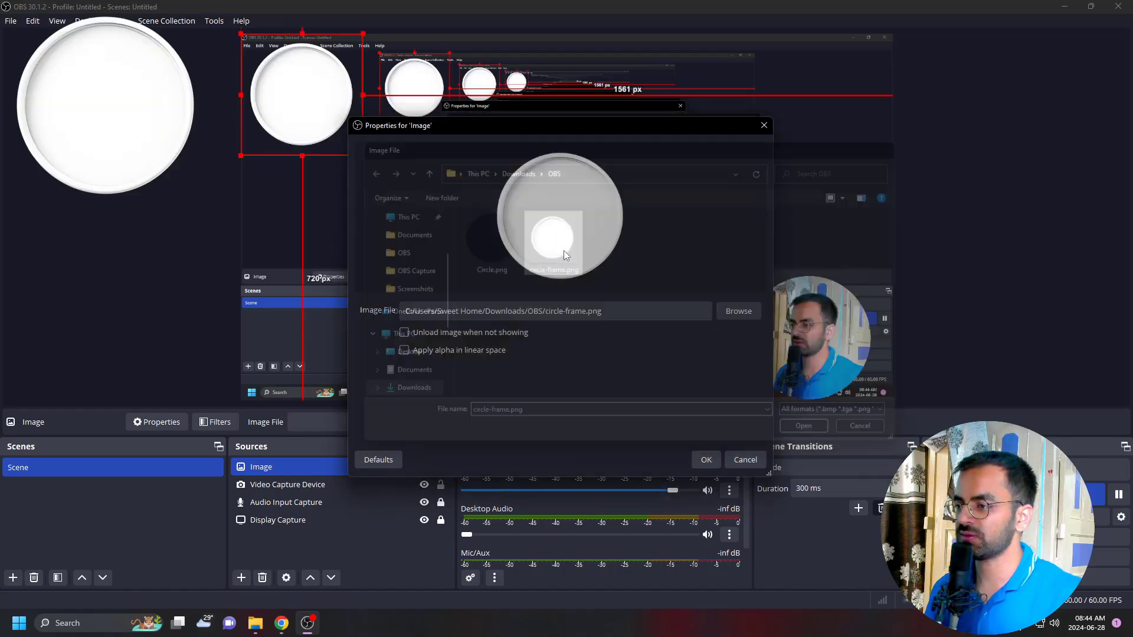
left_click(706, 459)
Centre and enlarge the white circle frame, then move the webcam circle underneath it
left_click_drag(331, 153, 640, 295)
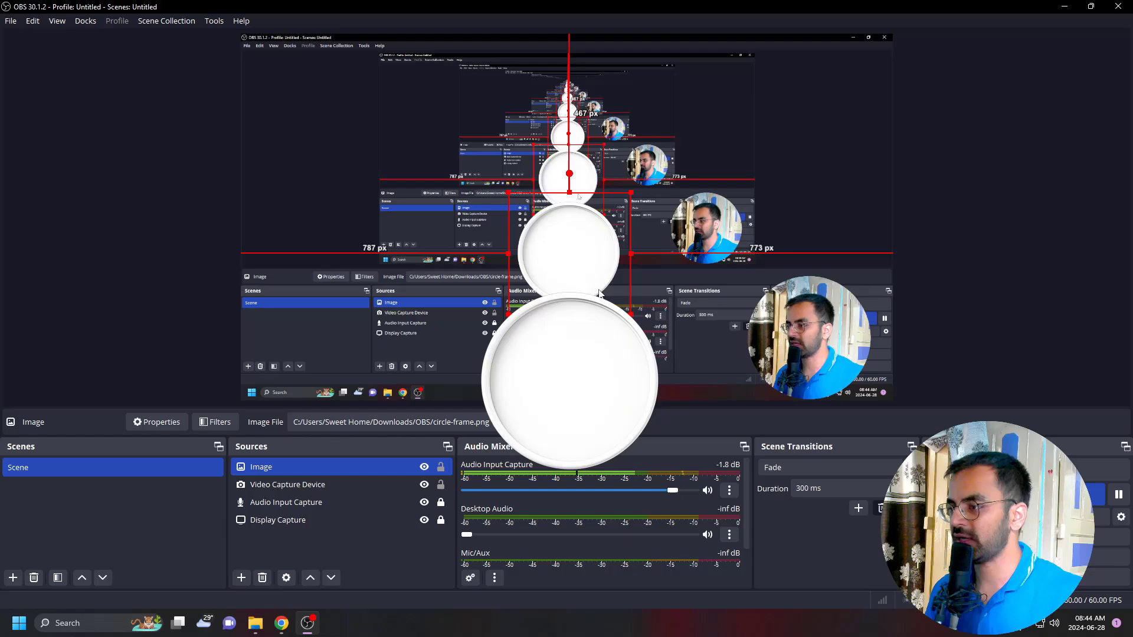
left_click_drag(627, 311, 677, 359)
left_click(738, 354)
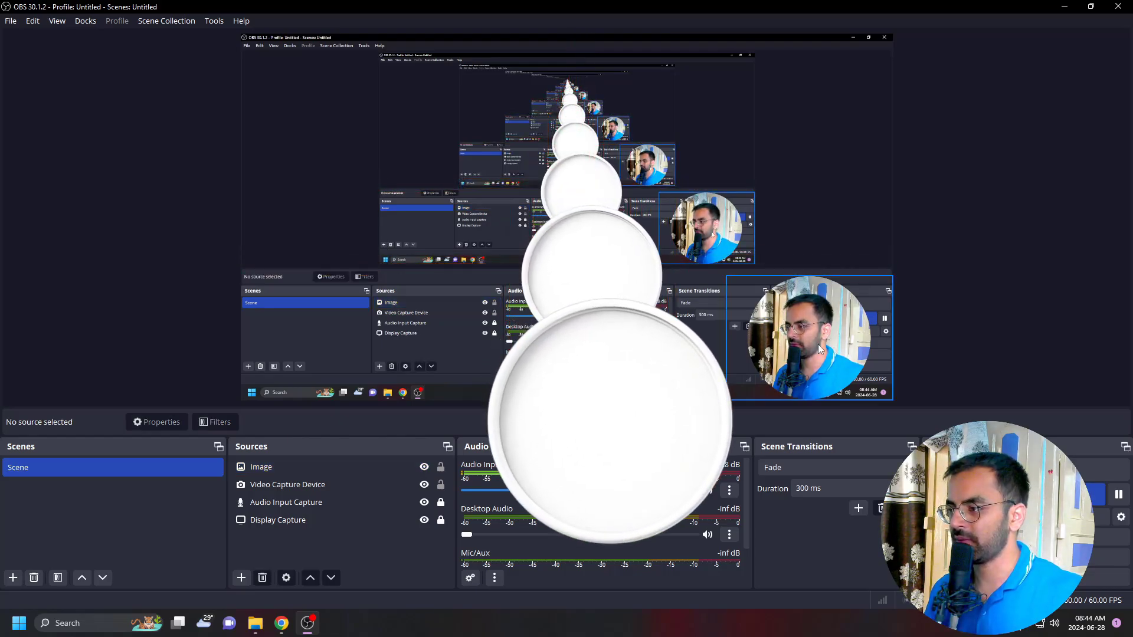
left_click_drag(807, 340, 603, 284)
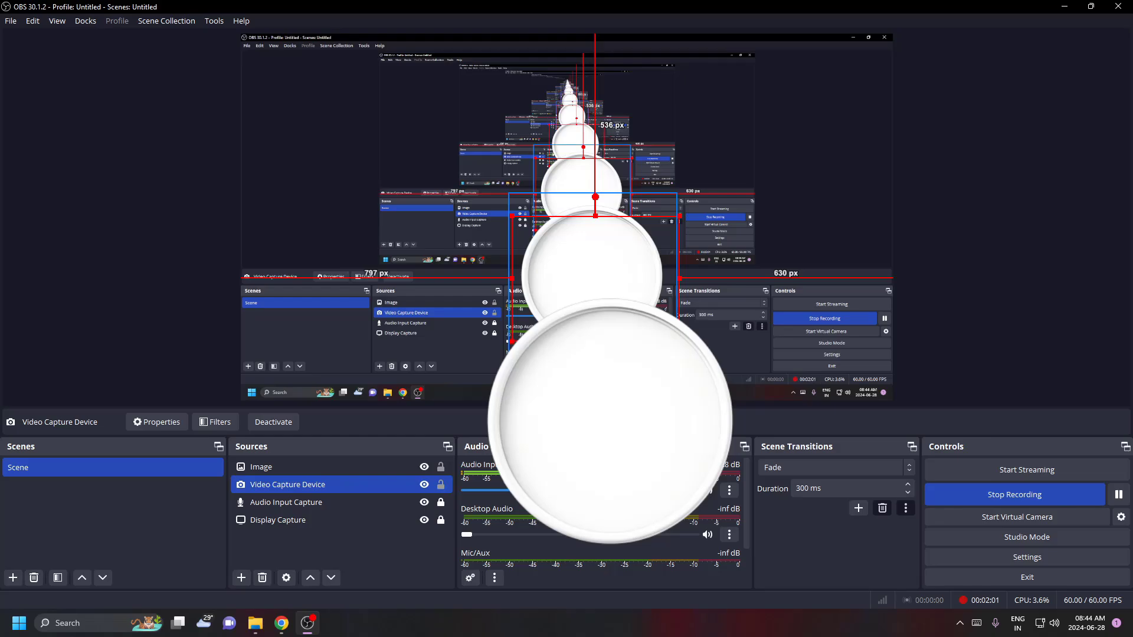
Layer the frame image below the webcam, then resize and nudge the webcam to centre it in the ring
left_click(260, 466)
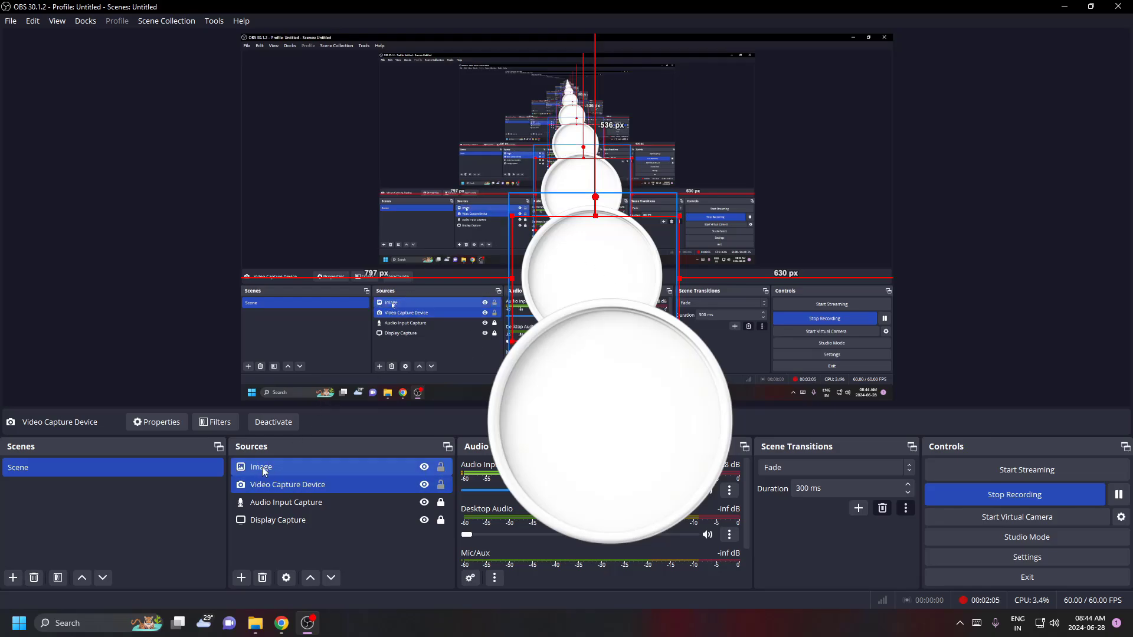
left_click_drag(261, 466, 260, 490)
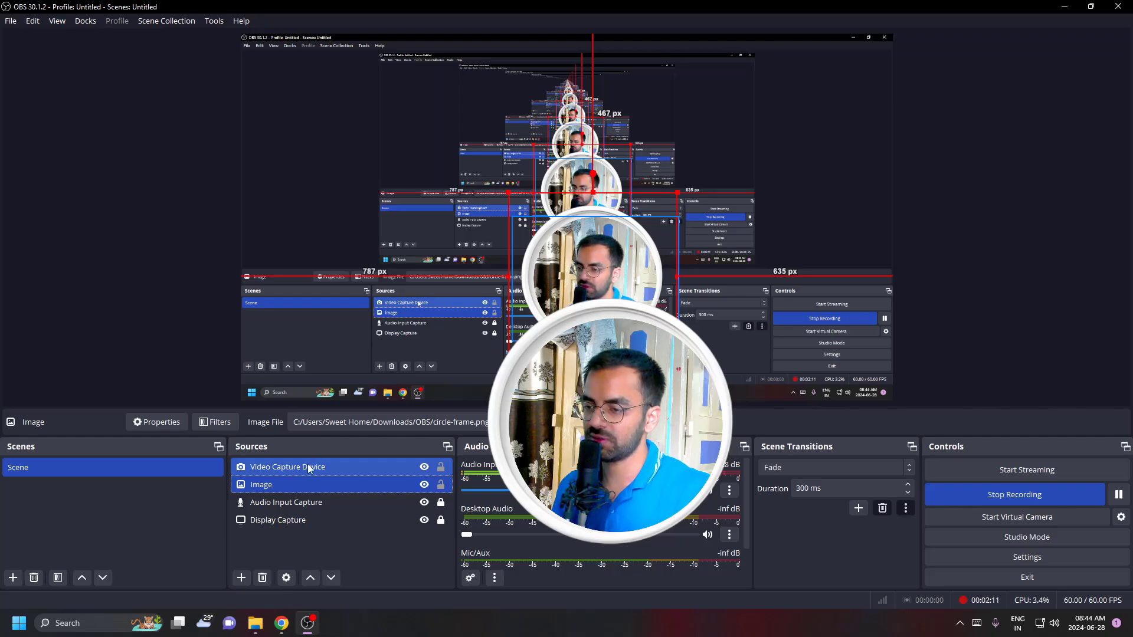
left_click(608, 285)
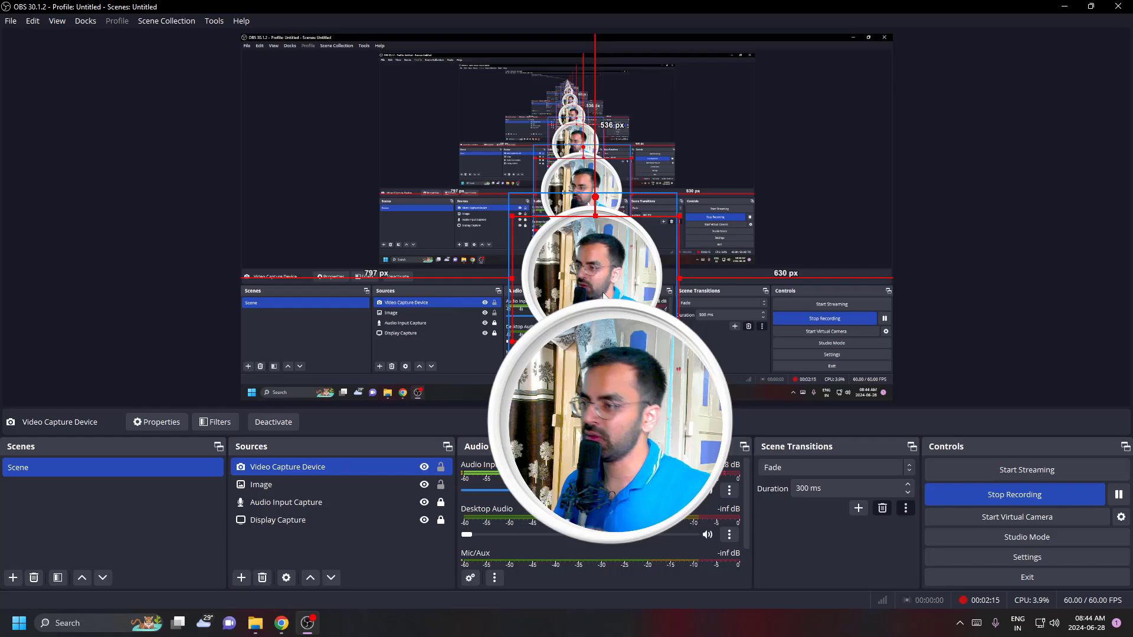
left_click_drag(602, 289, 598, 289)
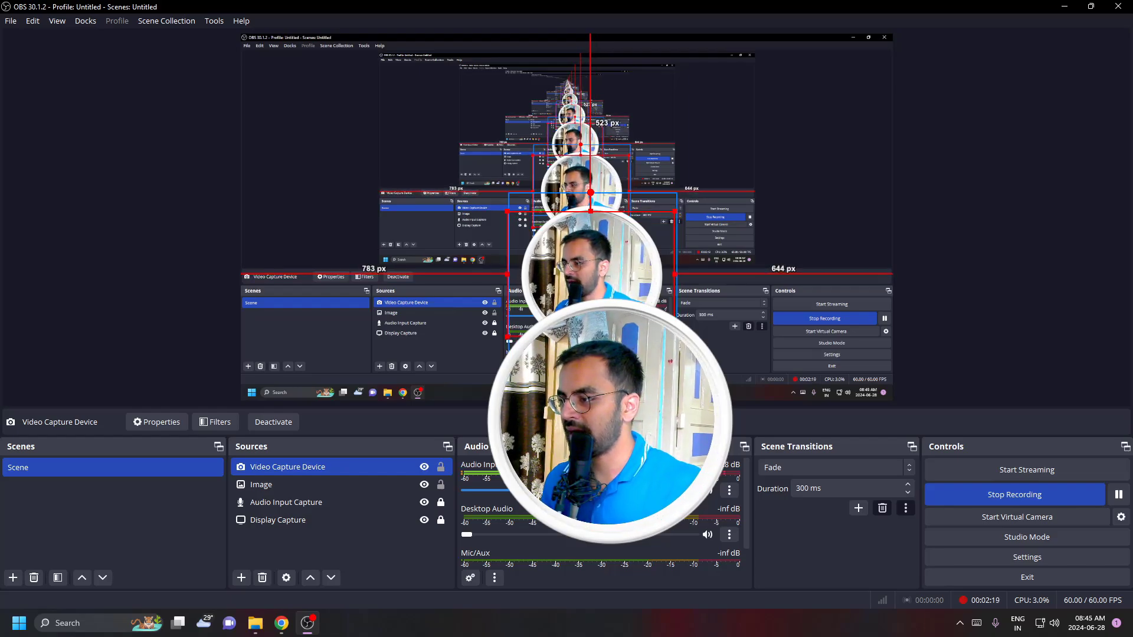
left_click_drag(674, 275, 680, 275)
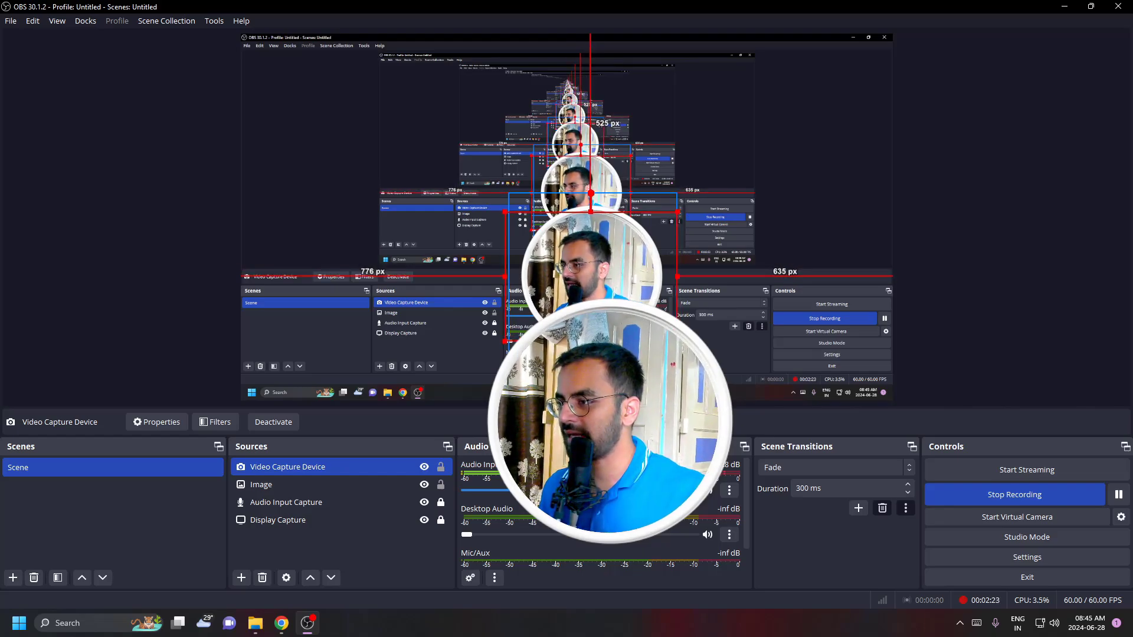
key("Left")
key("Left")
key("Right")
key("Right")
key("Right")
key("Right")
key("Right")
key("Right")
key("Right")
key("Left")
key("Left")
key("Left")
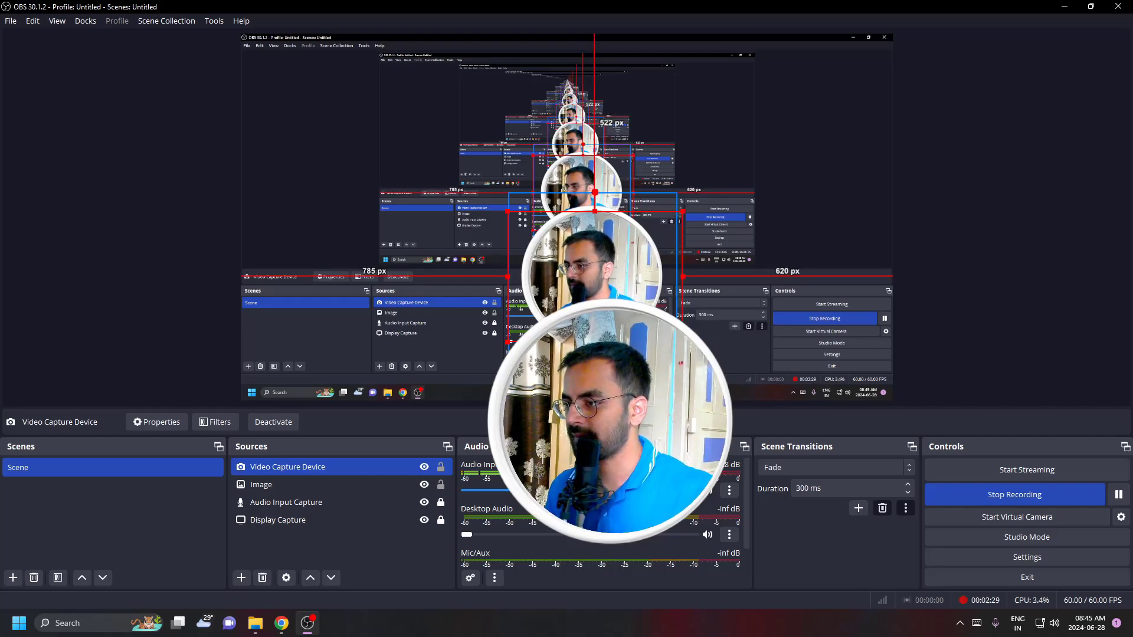
key("Left")
key("Left")
key("Left")
key("Left")
key("Left")
key("Left")
key("Left")
key("Left")
key("Left")
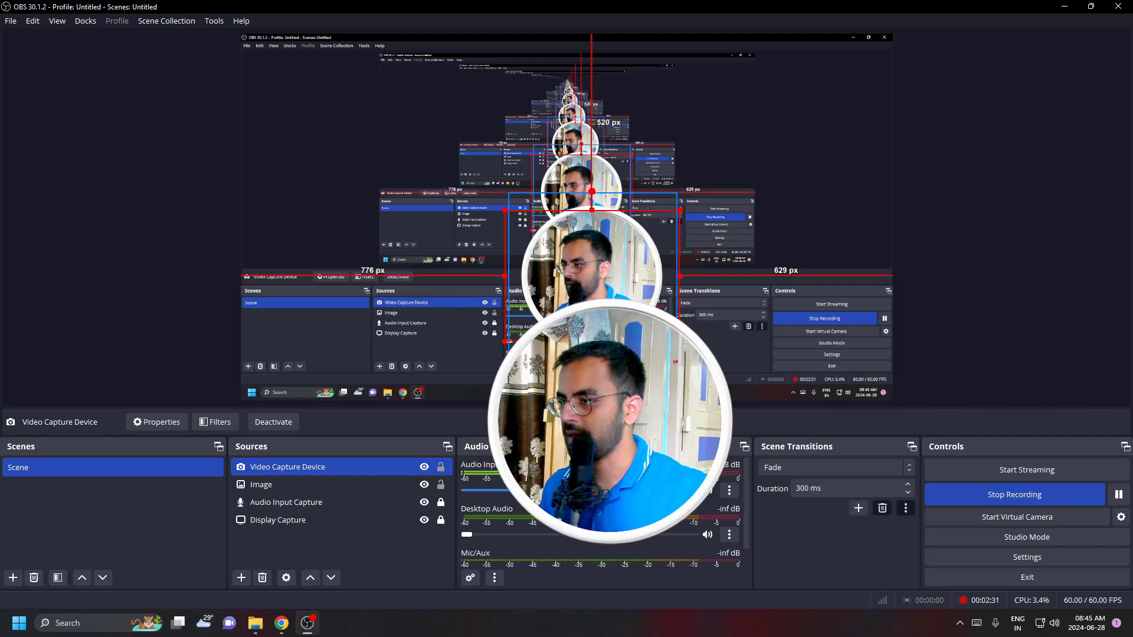
left_click(731, 302)
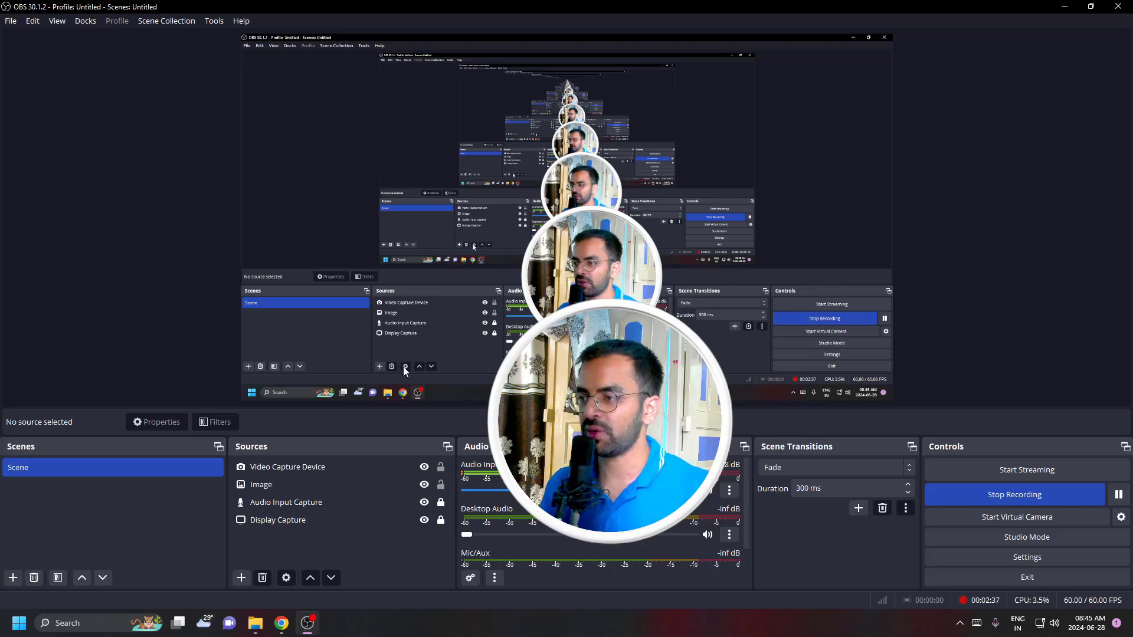
left_click(276, 484)
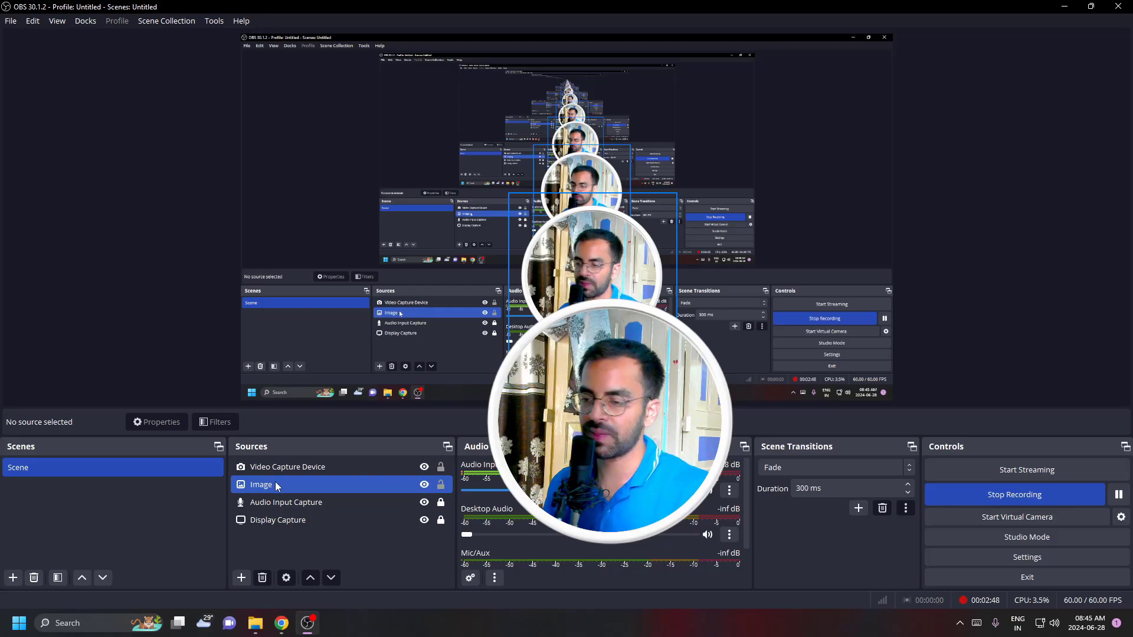
Group the webcam and circle-frame sources into one Group and collapse it
left_click(273, 476, "ctrl")
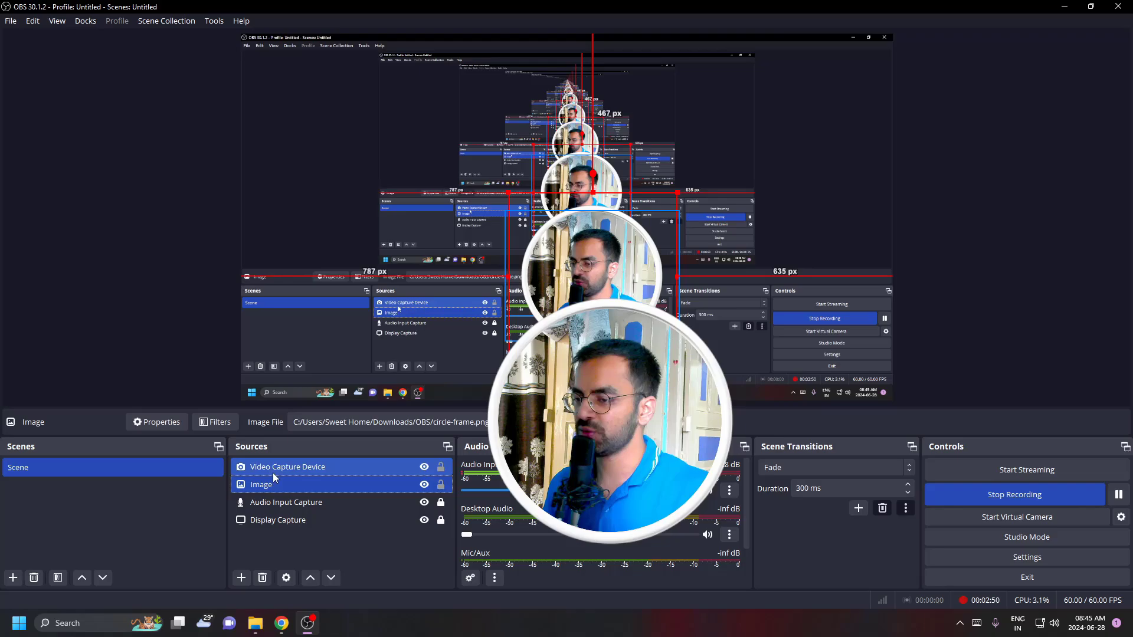
right_click(274, 478)
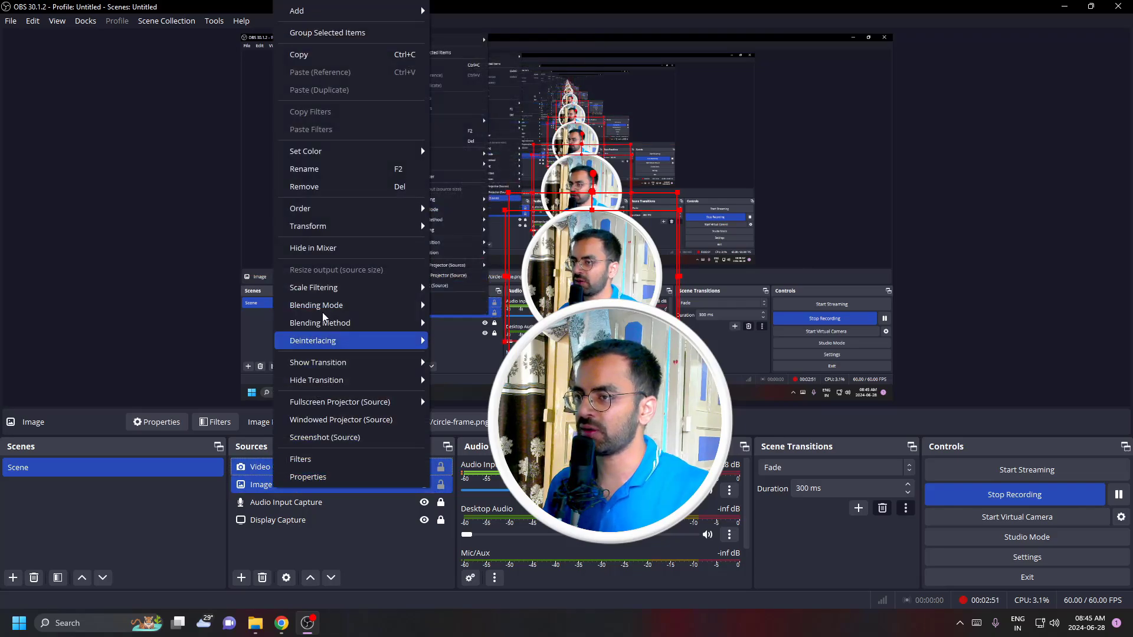
left_click(315, 33)
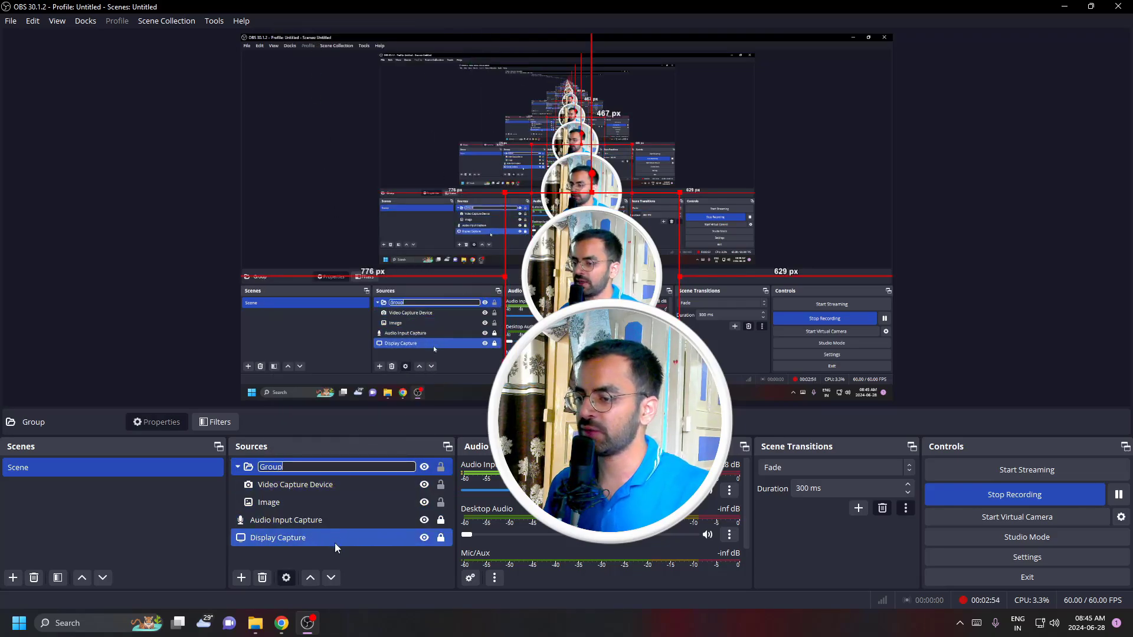
left_click(307, 538)
left_click(237, 471)
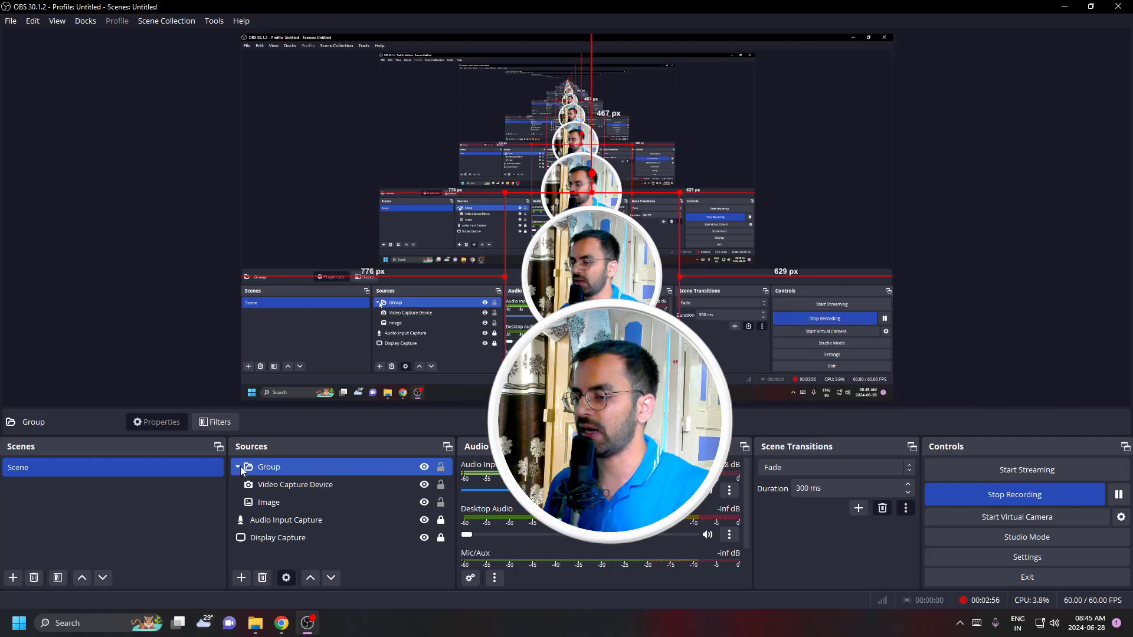
left_click(238, 466)
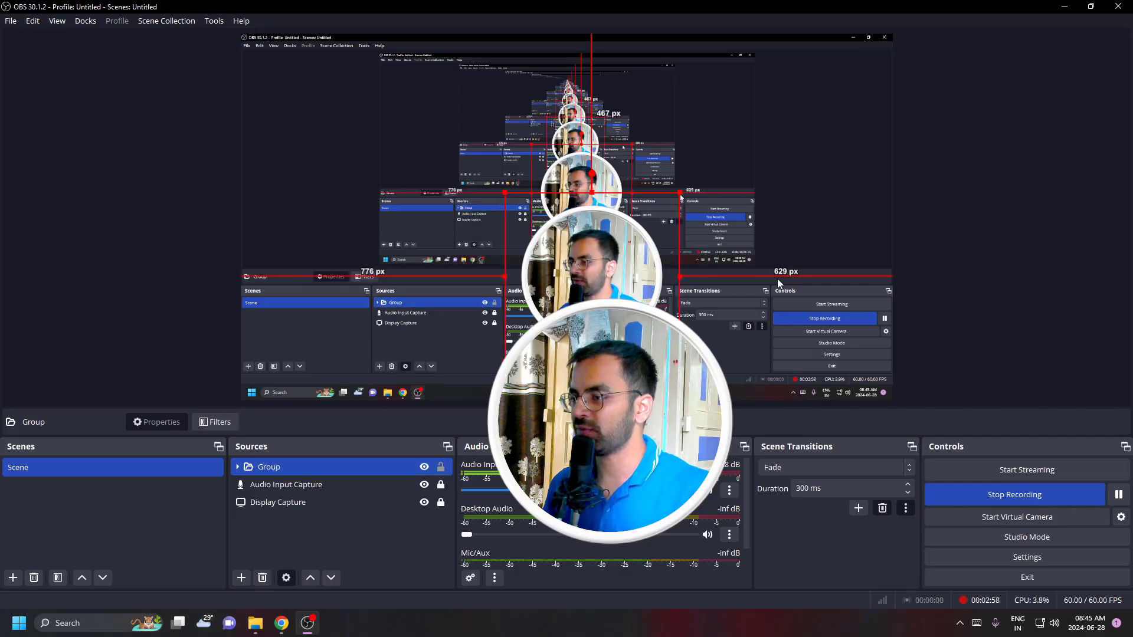
left_click(633, 295)
left_click(632, 294)
Move the webcam Group to the lower-right corner and scale it up with its corner handle
left_click_drag(651, 298, 814, 330)
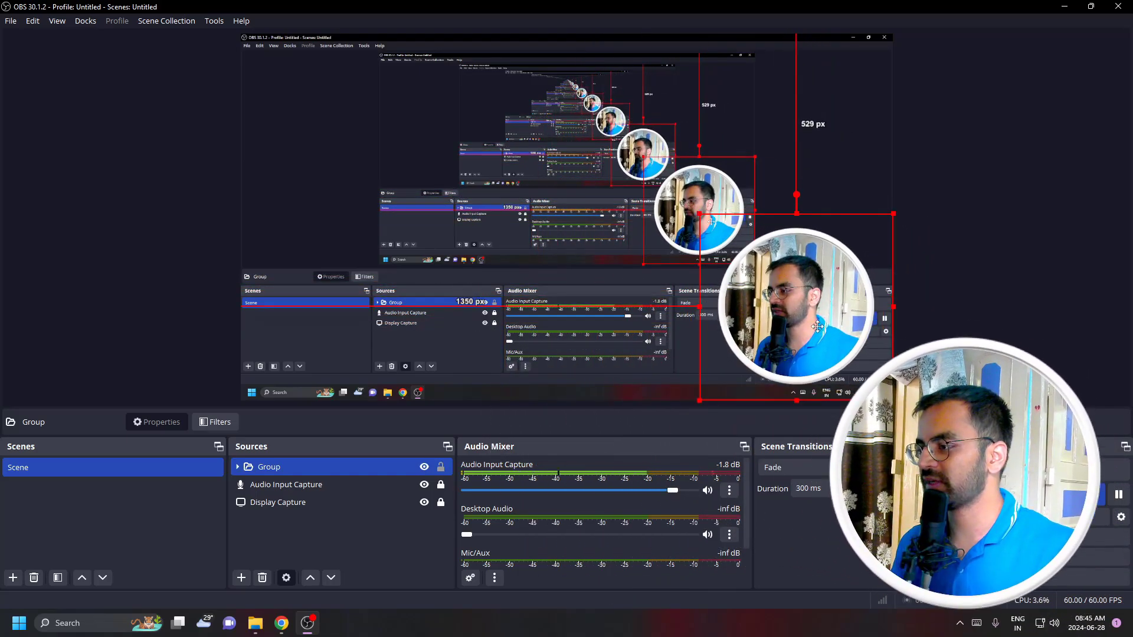
left_click_drag(699, 214, 705, 316)
left_click(687, 306)
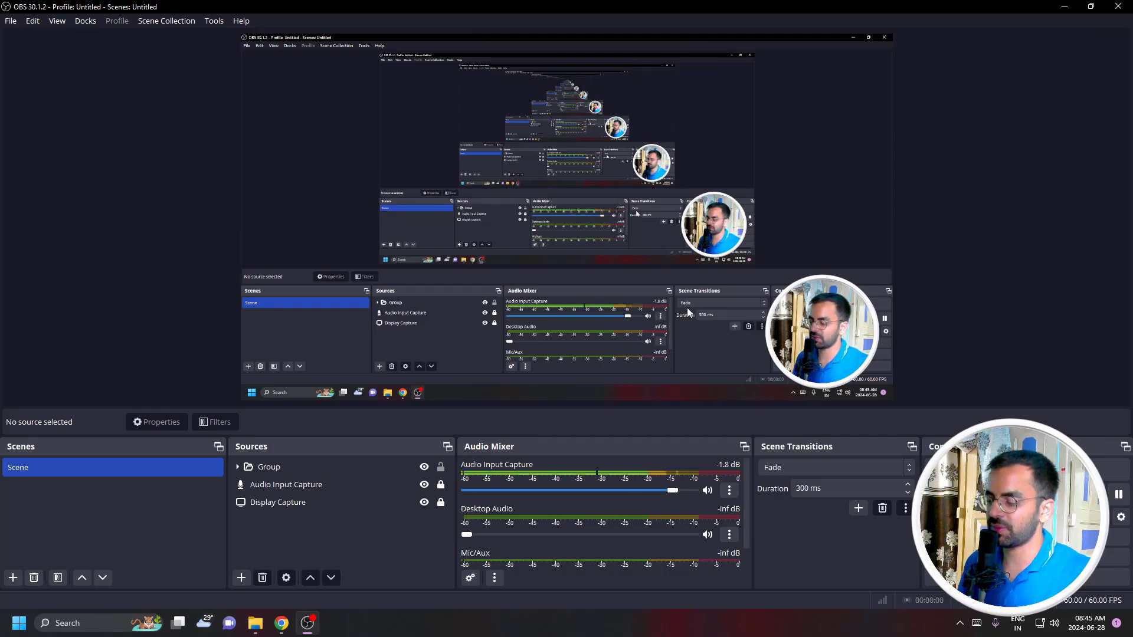
left_click(765, 270)
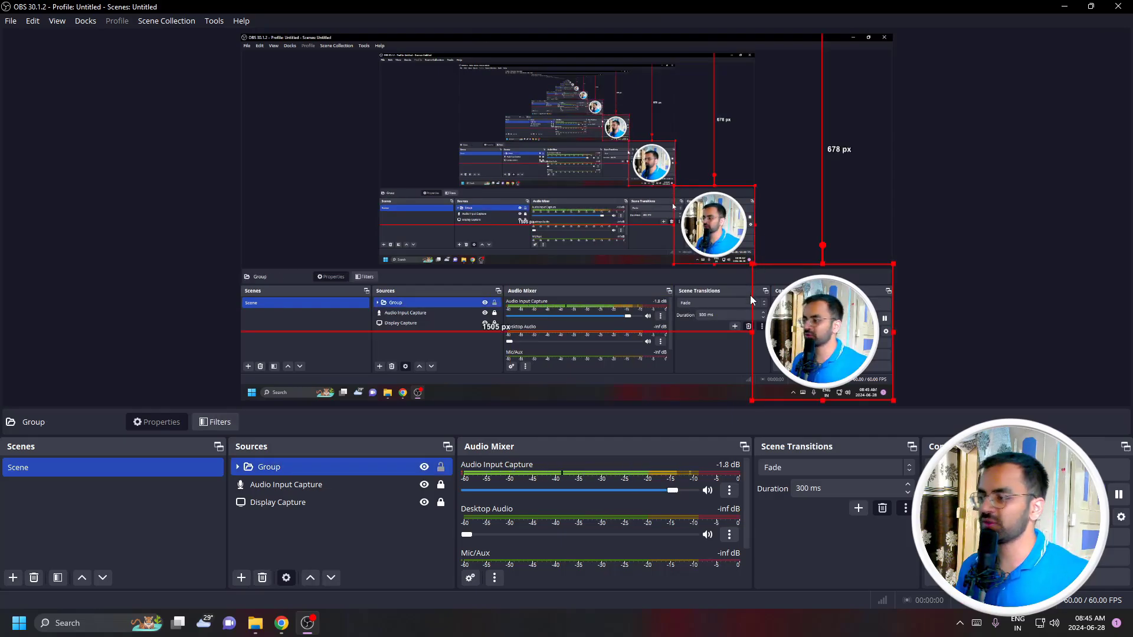
left_click_drag(752, 265, 646, 269)
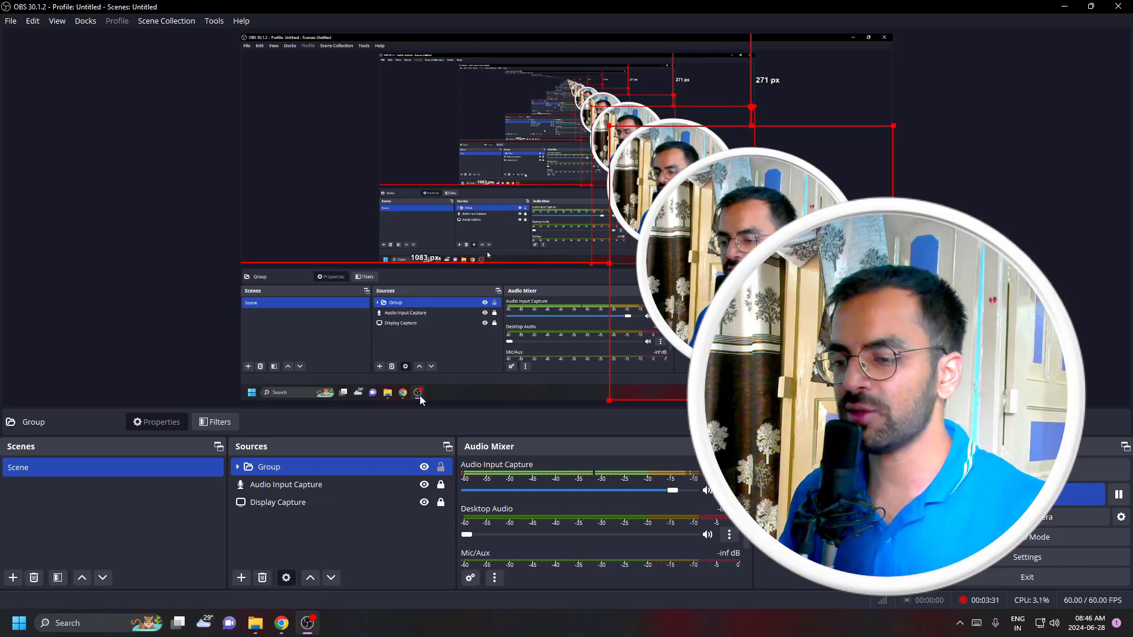
mouse_move(262, 624)
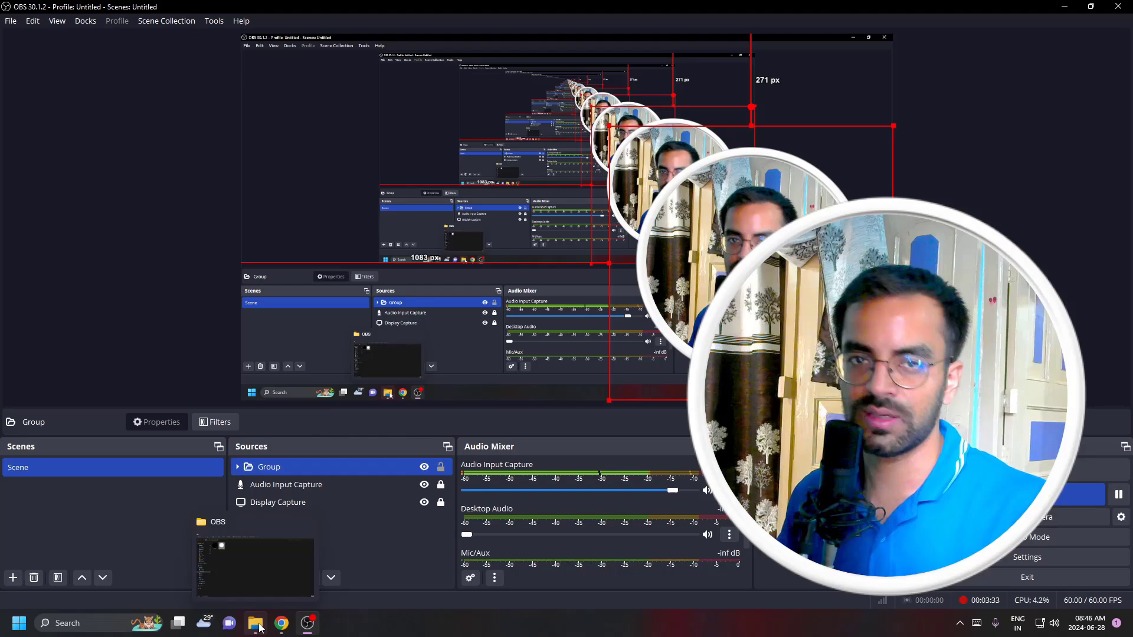